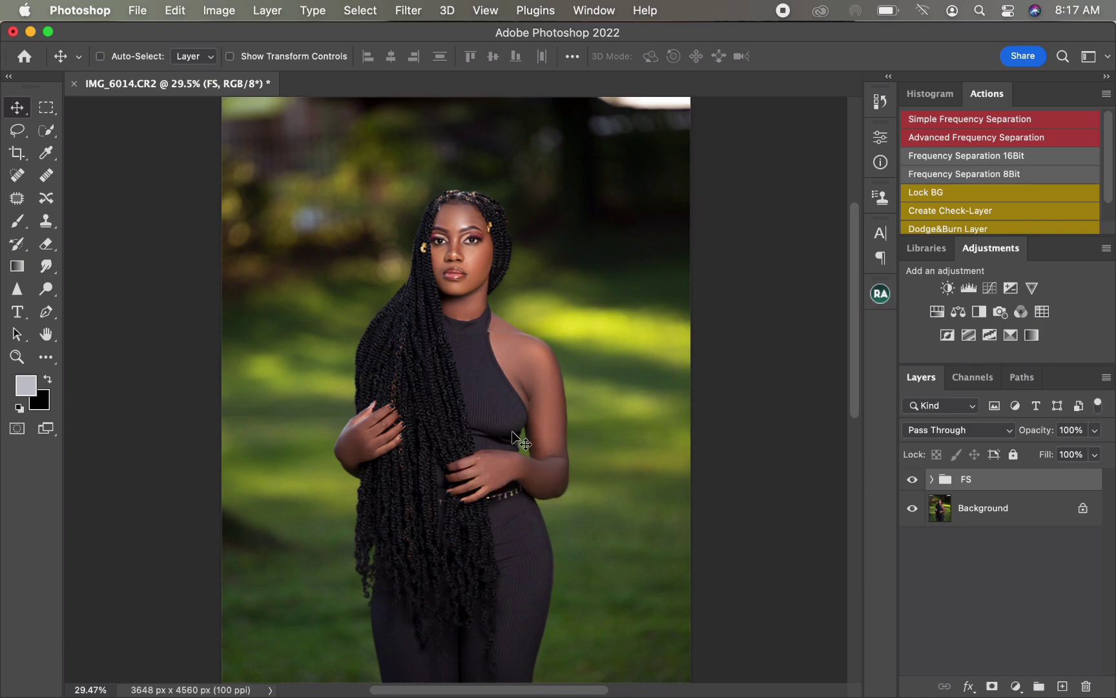
Step: Use the Lasso tool to select the face, neck, shoulder and front hand skin areas
left_click(18, 132)
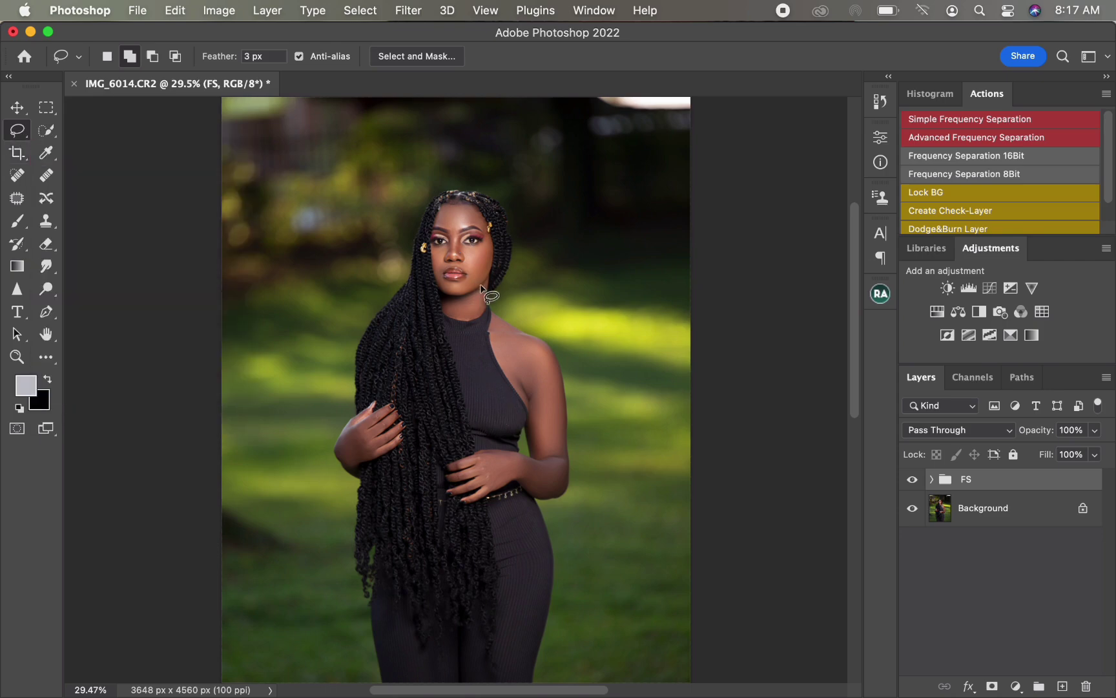
mouse_move(489, 253)
left_mouse_down()
mouse_move(485, 281)
mouse_move(470, 285)
mouse_move(439, 279)
mouse_move(430, 248)
mouse_move(448, 233)
mouse_move(441, 220)
mouse_move(471, 206)
mouse_move(486, 223)
mouse_move(465, 236)
mouse_move(493, 249)
mouse_move(479, 315)
mouse_move(452, 319)
mouse_move(444, 304)
mouse_move(485, 287)
left_mouse_up()
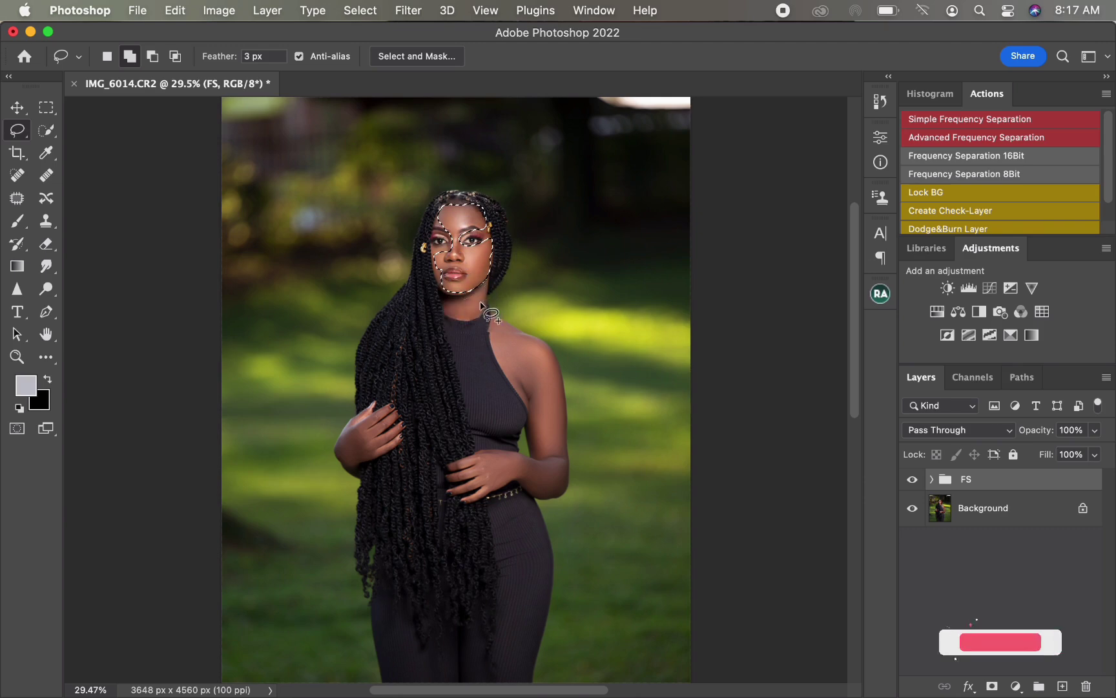
mouse_move(542, 341)
left_mouse_down()
mouse_move(499, 316)
mouse_move(488, 329)
mouse_move(550, 453)
mouse_move(561, 432)
mouse_move(542, 341)
left_mouse_up()
mouse_move(492, 463)
left_mouse_down()
mouse_move(461, 456)
mouse_move(448, 478)
mouse_move(463, 498)
mouse_move(504, 486)
mouse_move(511, 462)
left_mouse_up()
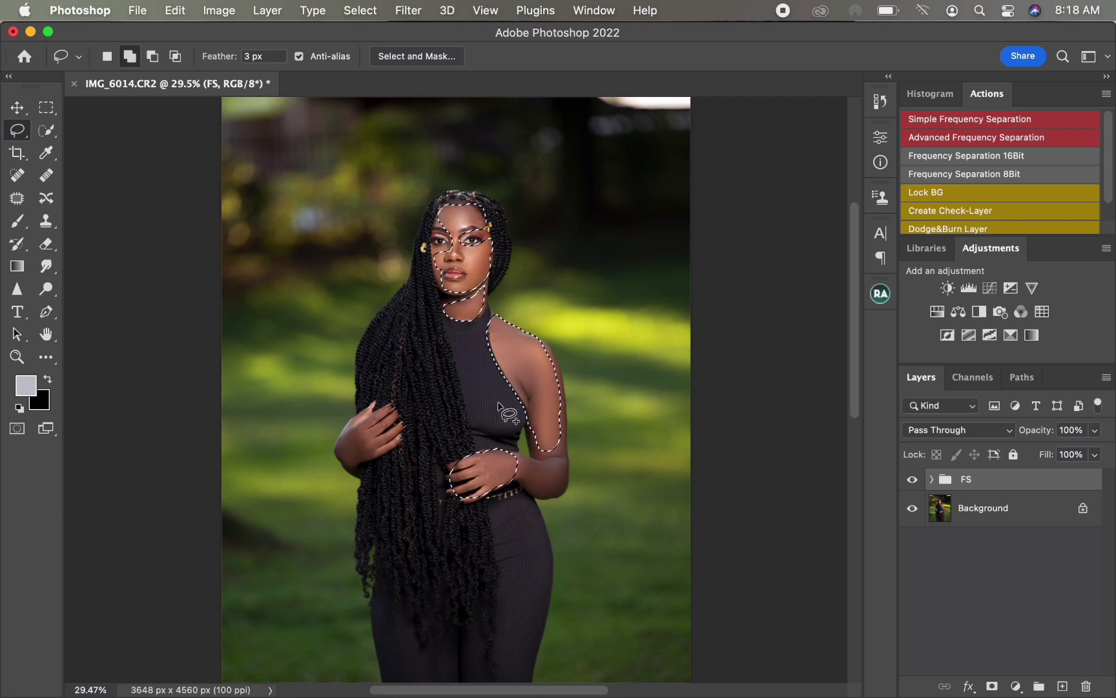
Step: Feather the selection with a 60 pixel radius
right_click(507, 341)
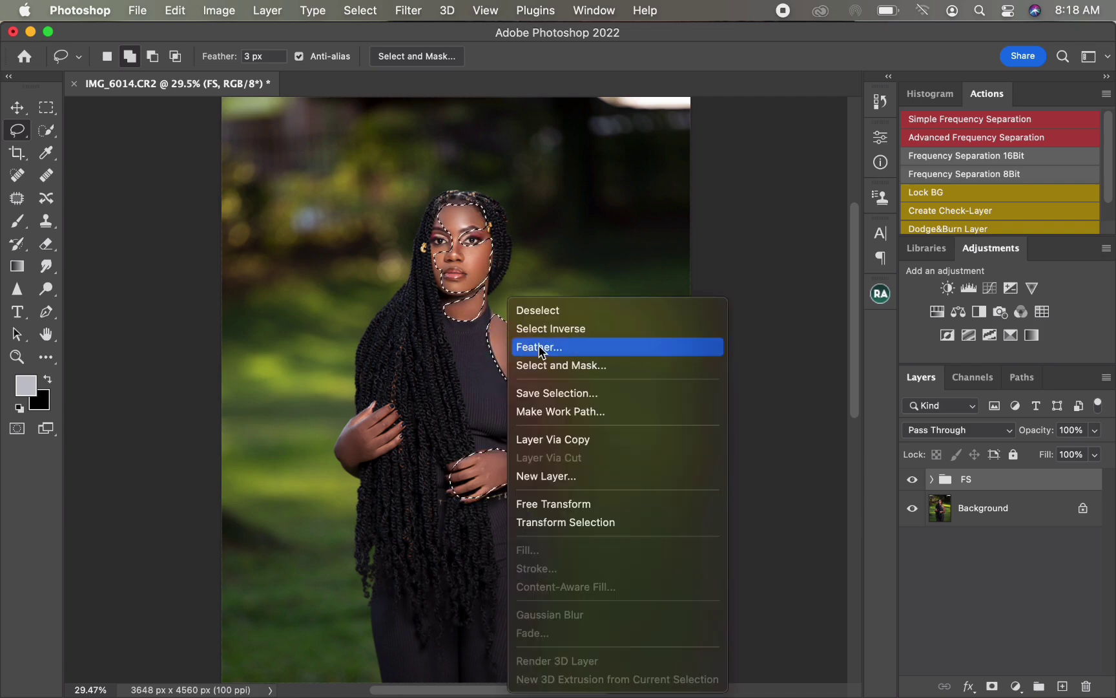
left_click(542, 349)
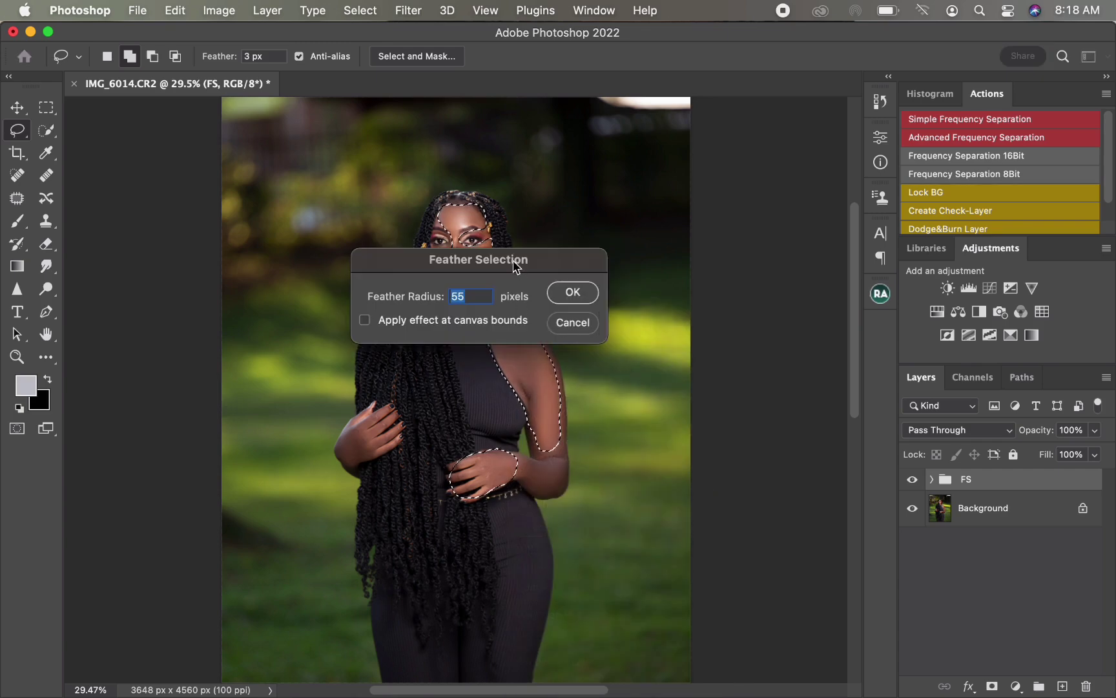
left_click_drag(516, 267, 551, 269)
type("6")
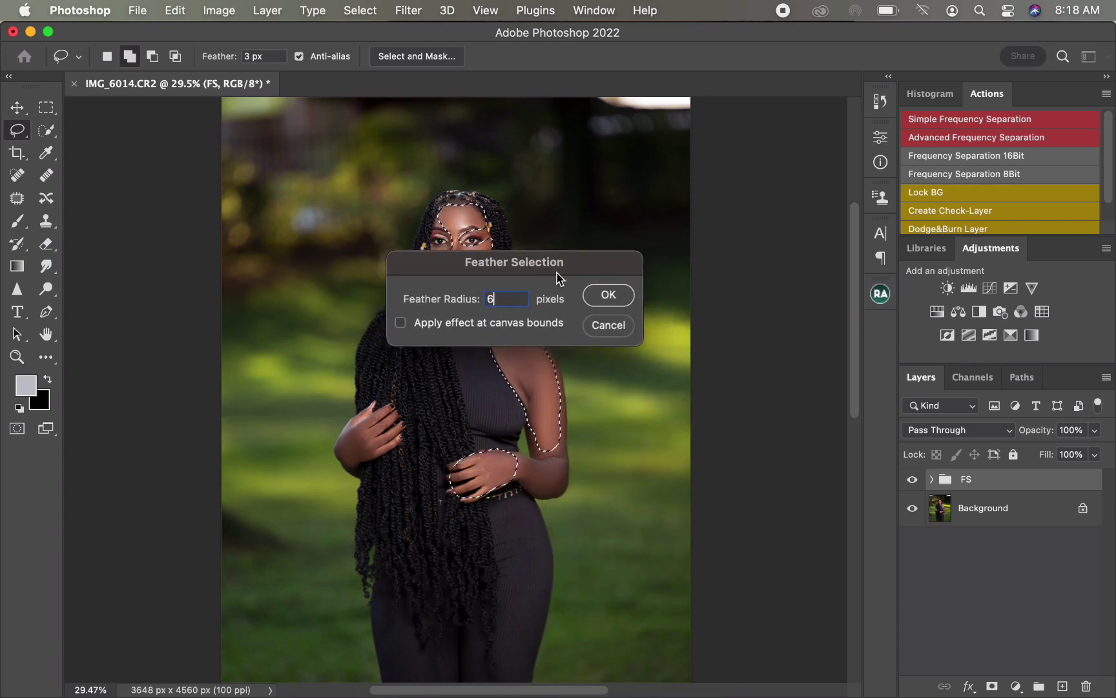
type("0")
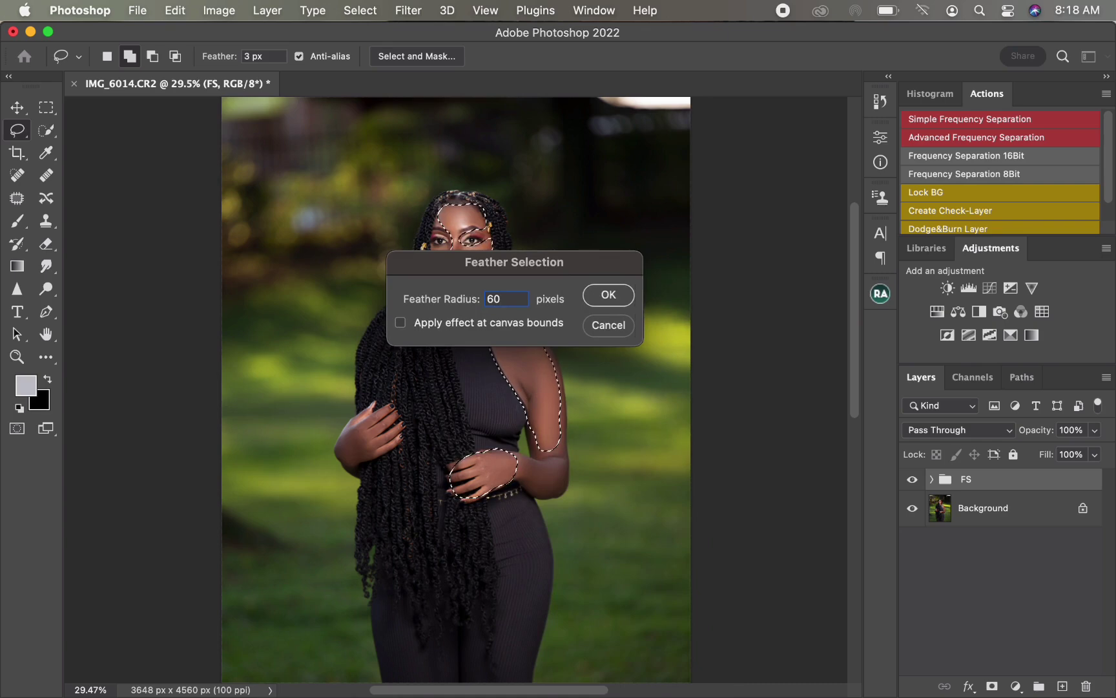
left_click(607, 296)
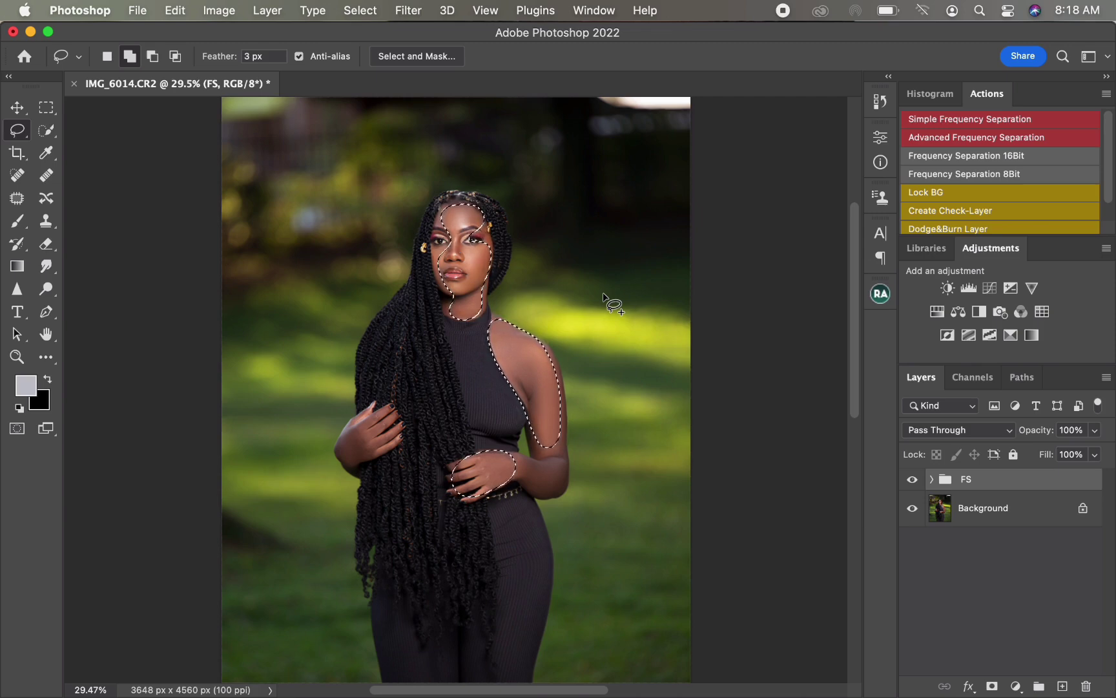
Step: Add a Curves adjustment and pull a midtone point down to output 120 at input 139
left_click(989, 290)
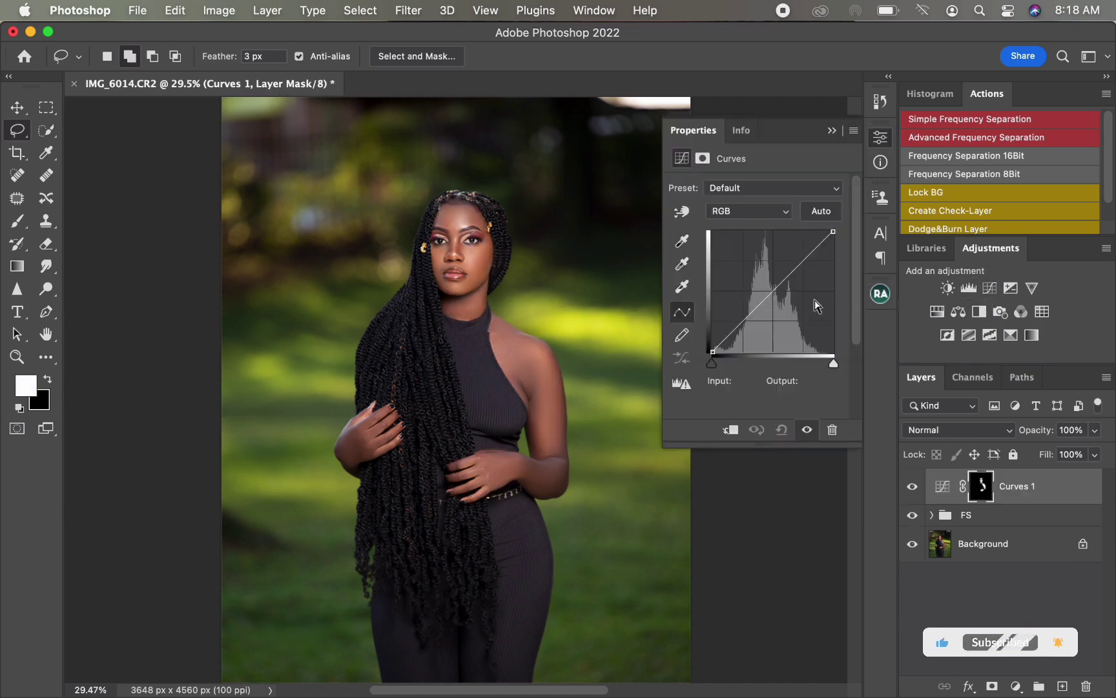
left_click_drag(775, 289, 778, 295)
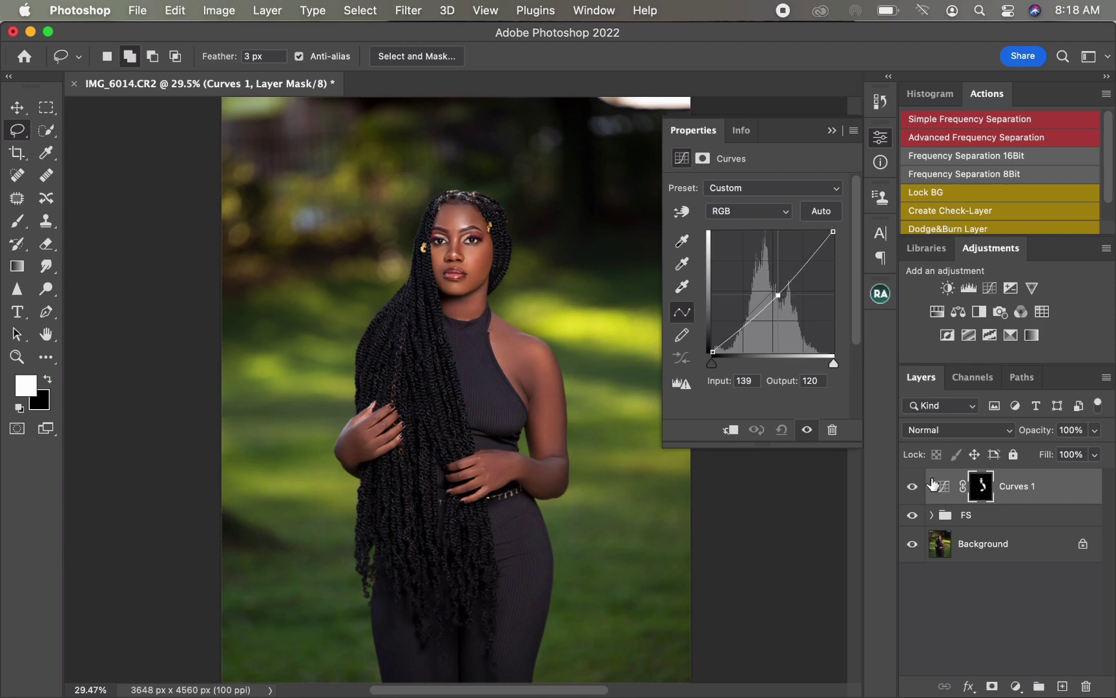
Step: Toggle Curves 1 off and on to compare, and refine the point to output 122
left_click(912, 487)
left_click(913, 490)
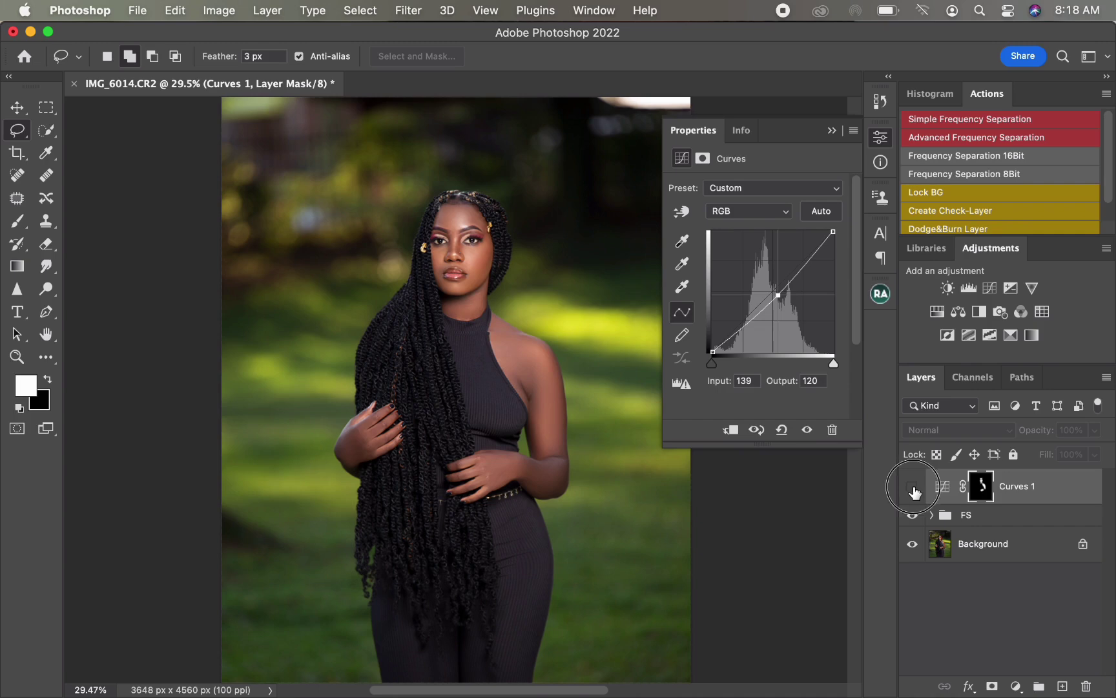
left_click_drag(777, 295, 776, 297)
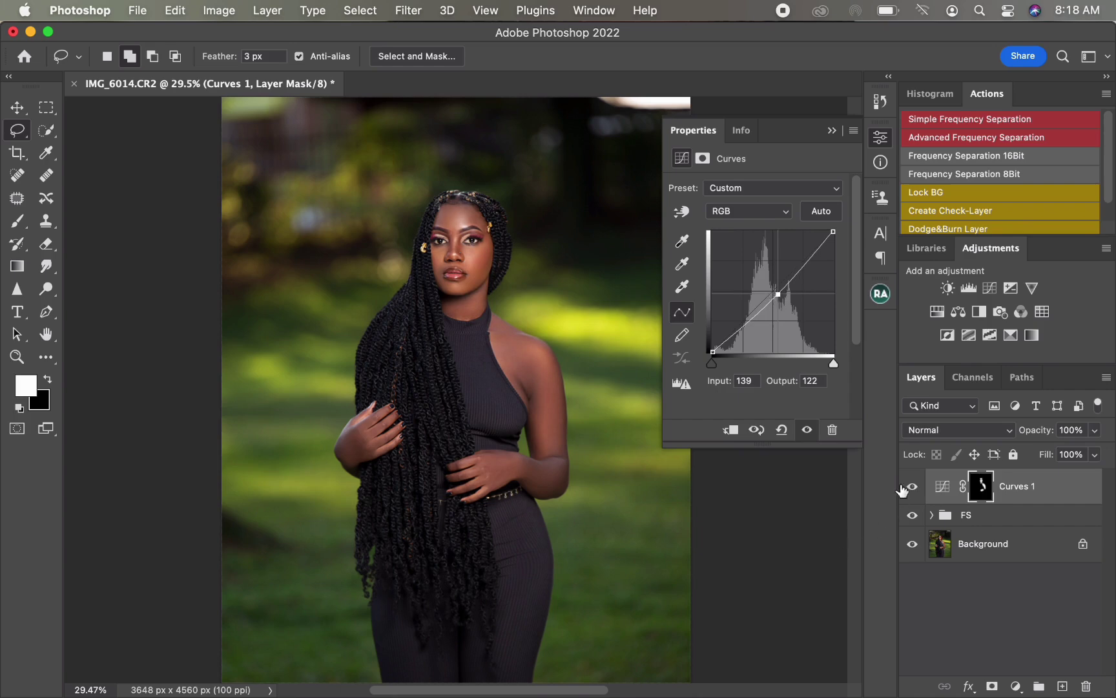
left_click(910, 489)
left_click(916, 495)
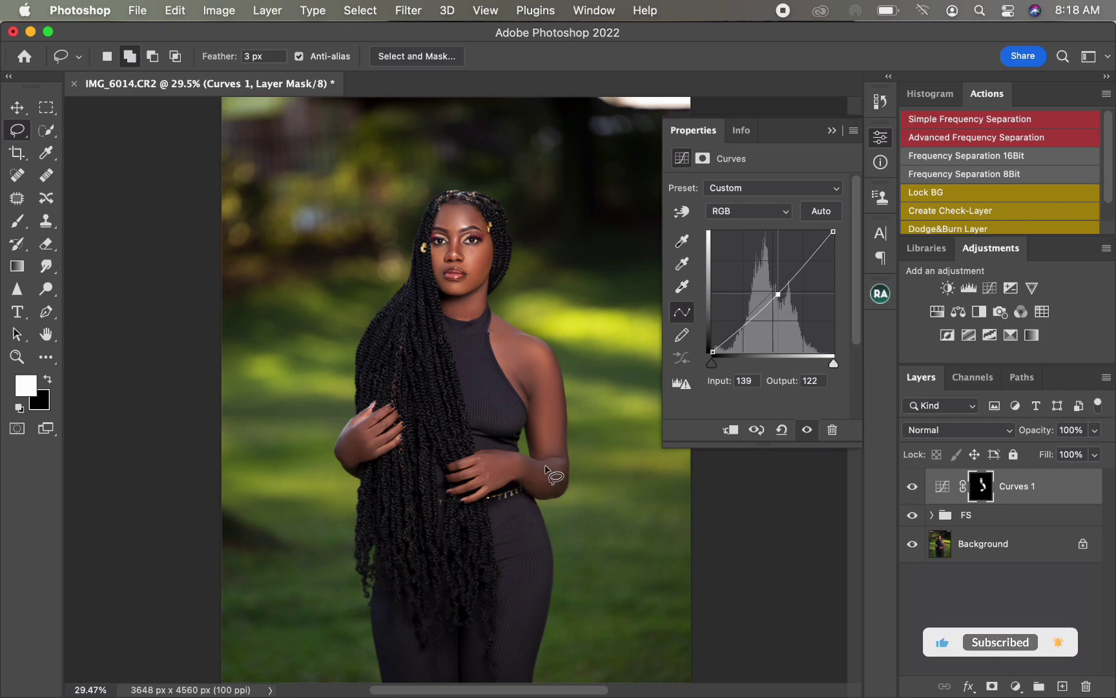
Step: Lasso-select both forearms and feather the selection
mouse_move(546, 462)
left_mouse_down()
mouse_move(520, 476)
mouse_move(535, 501)
mouse_move(561, 500)
mouse_move(550, 457)
left_mouse_up()
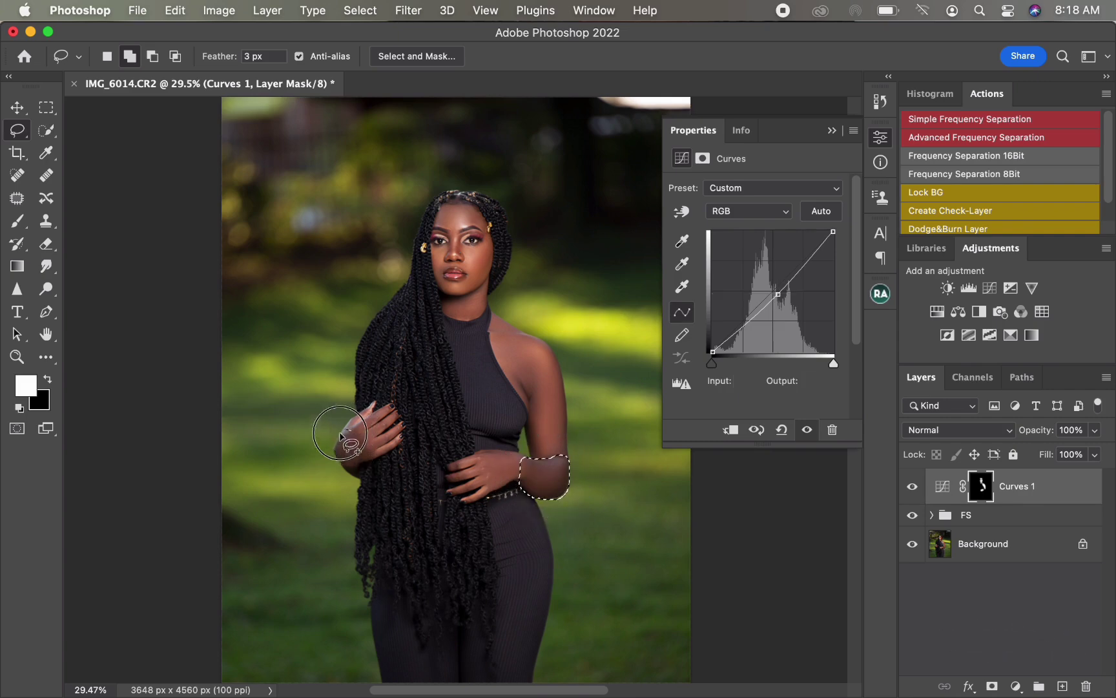
mouse_move(340, 435)
left_mouse_down()
mouse_move(339, 462)
mouse_move(354, 464)
mouse_move(370, 449)
mouse_move(344, 428)
left_mouse_up()
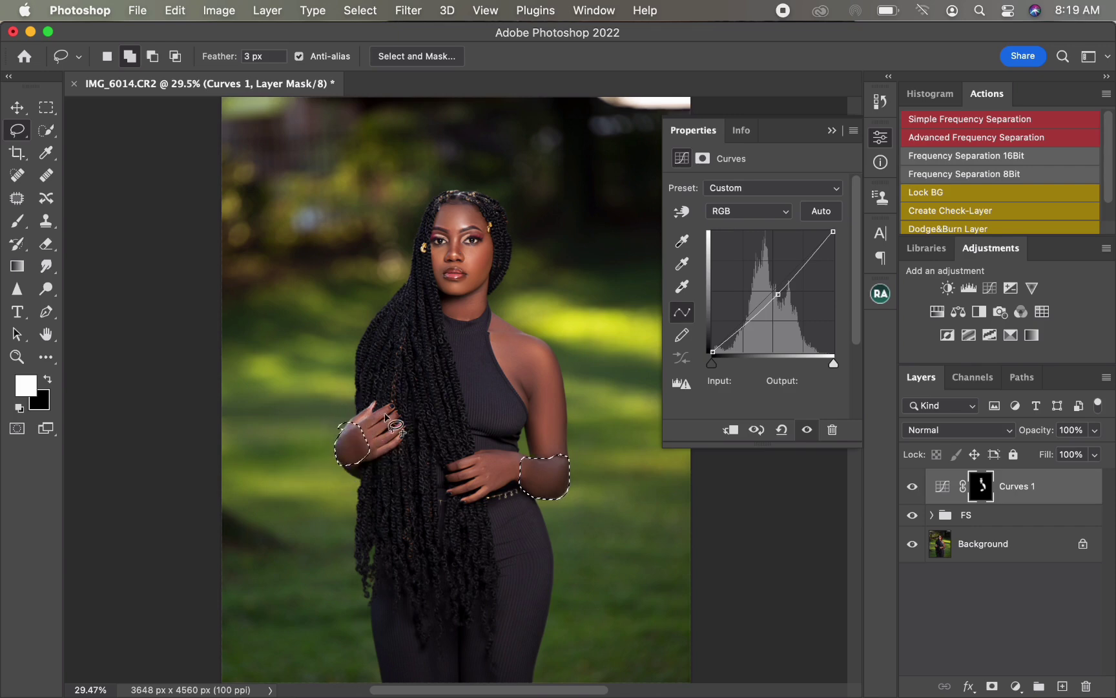
right_click(433, 415)
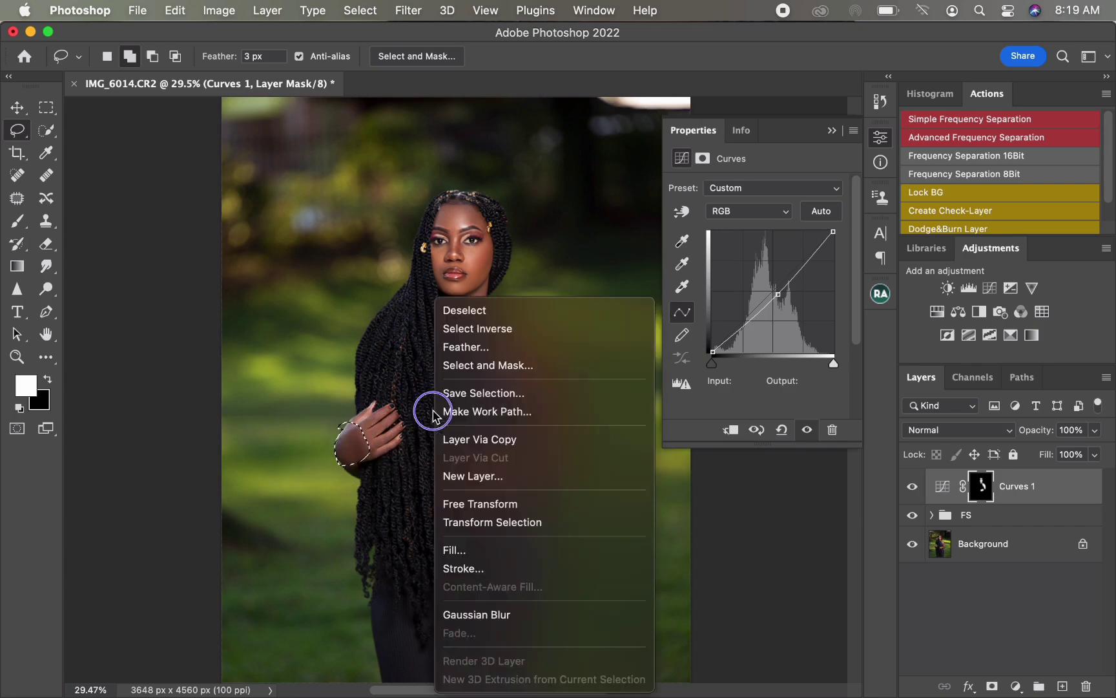
left_click(463, 349)
left_click(605, 295)
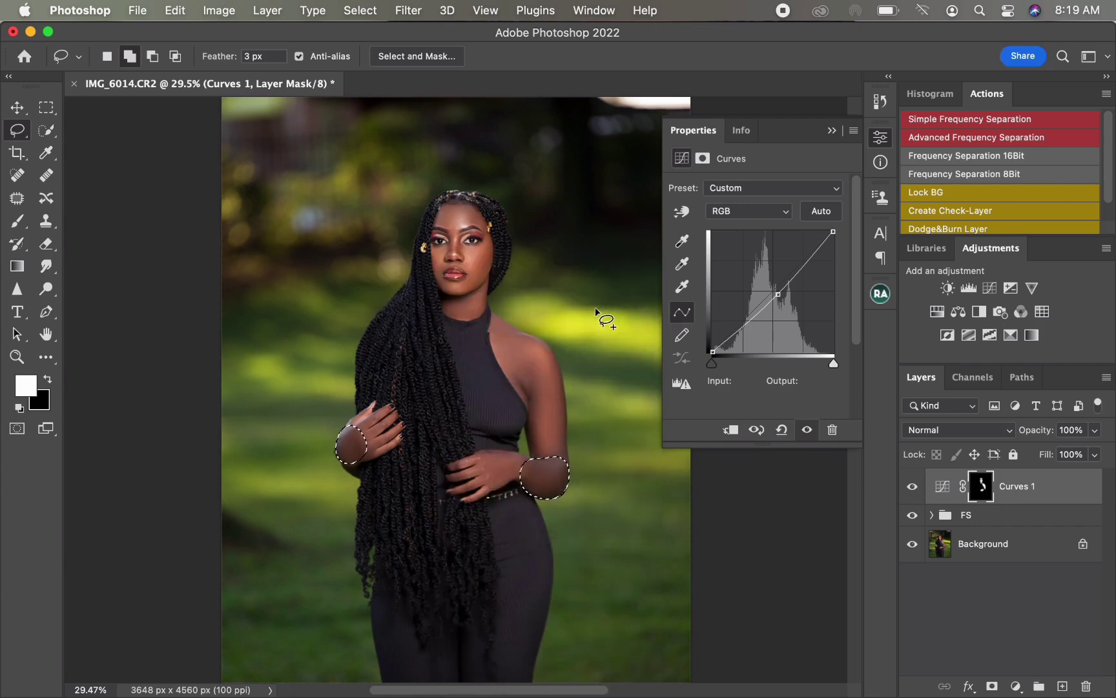
Step: Add a second Curves adjustment and raise a midtone point to output 142 at input 122
left_click(990, 288)
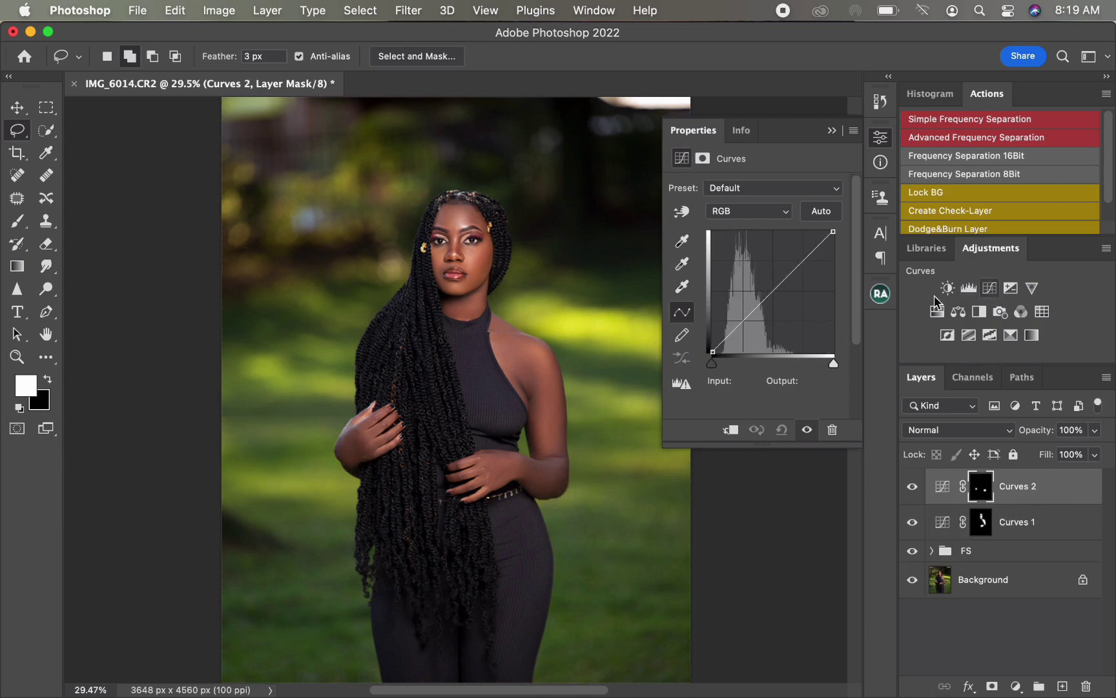
left_click(771, 286)
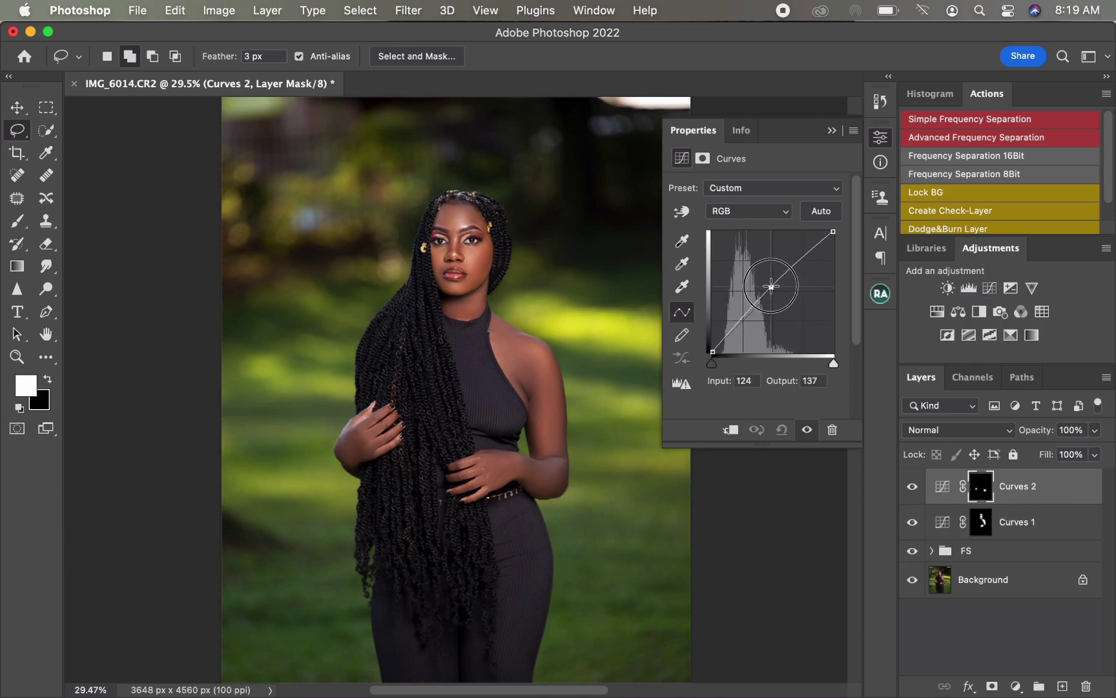
left_click_drag(771, 287, 771, 285)
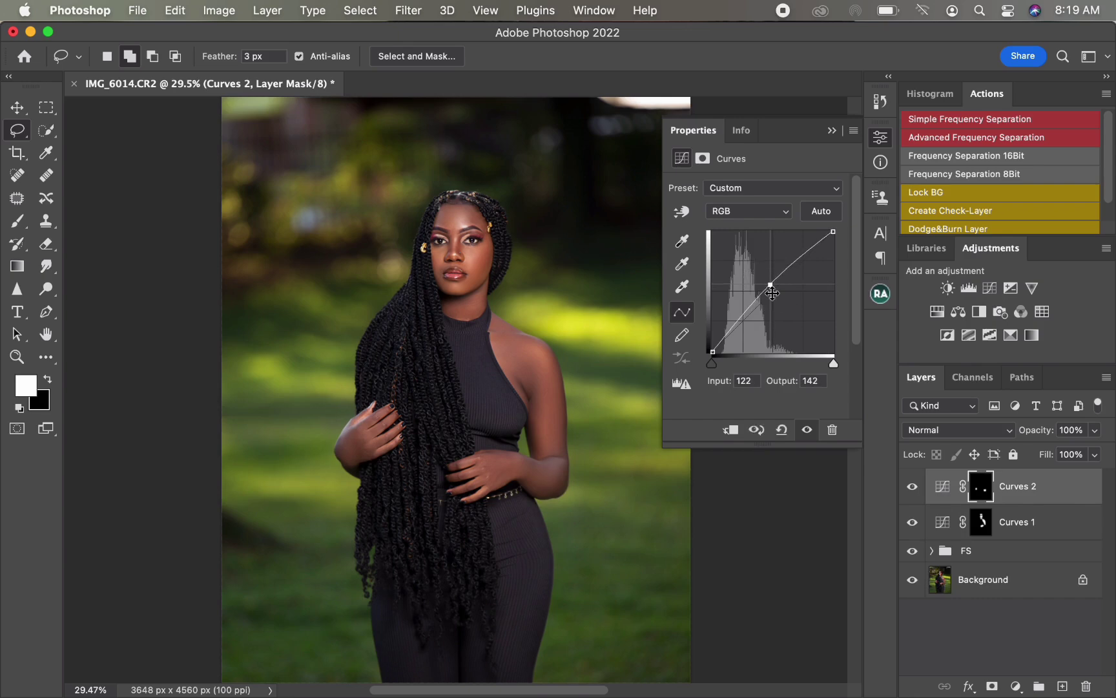
Step: Group both Curves layers and toggle the group's visibility to compare before and after
left_click(1052, 540, "shift")
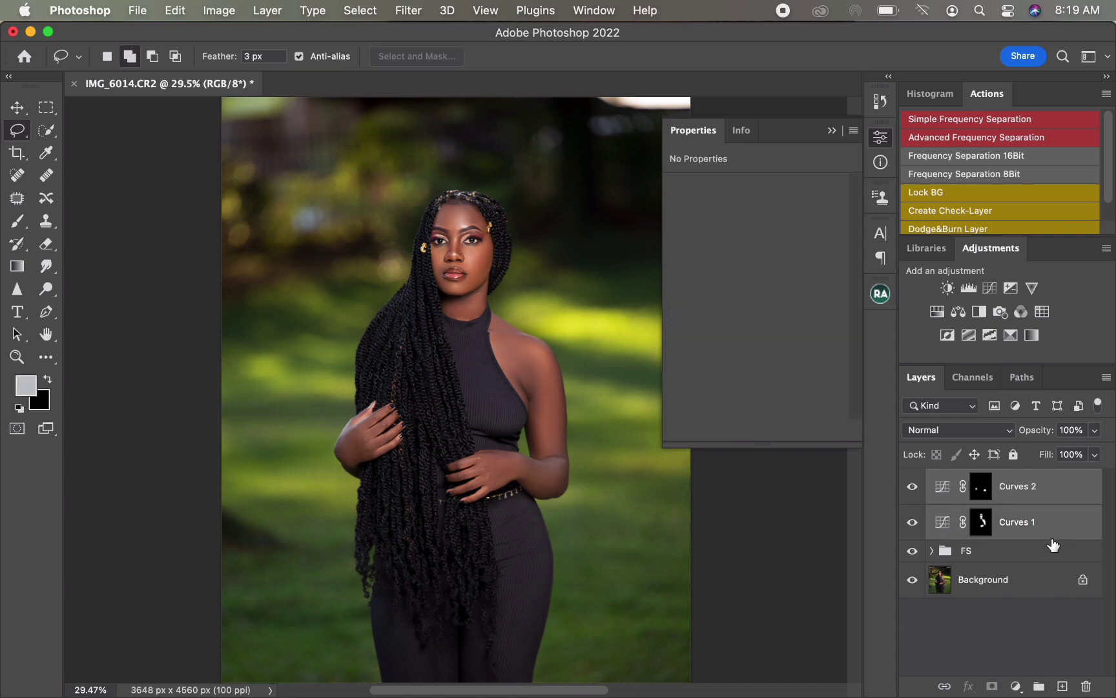
left_click_drag(1054, 526, 1039, 684)
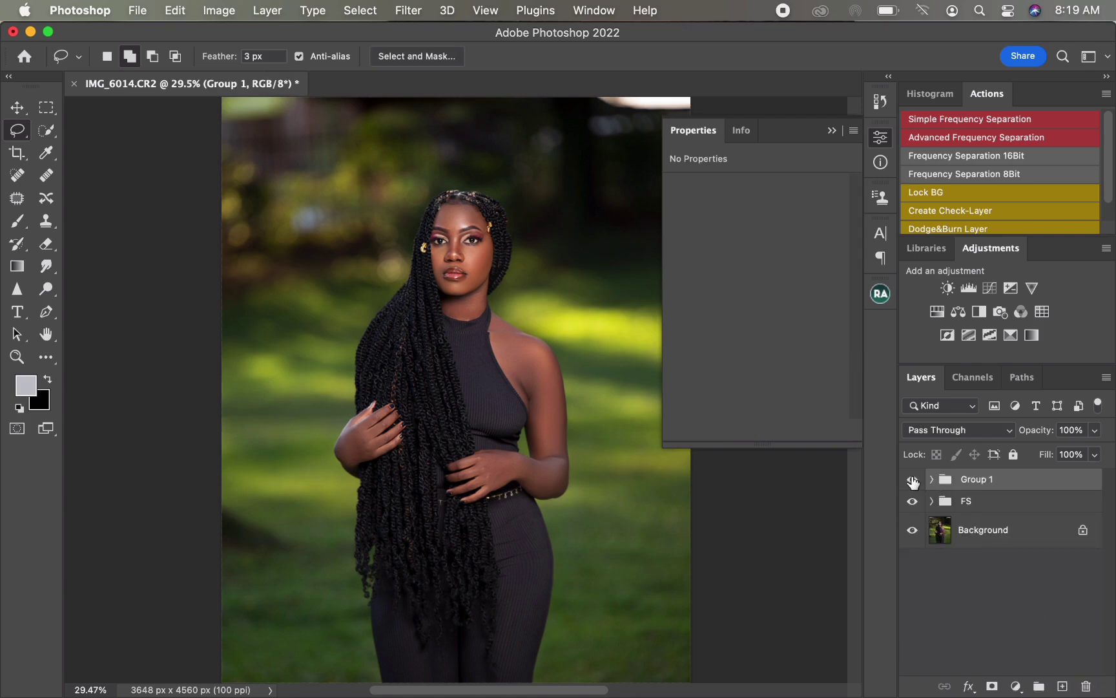
left_click(912, 480)
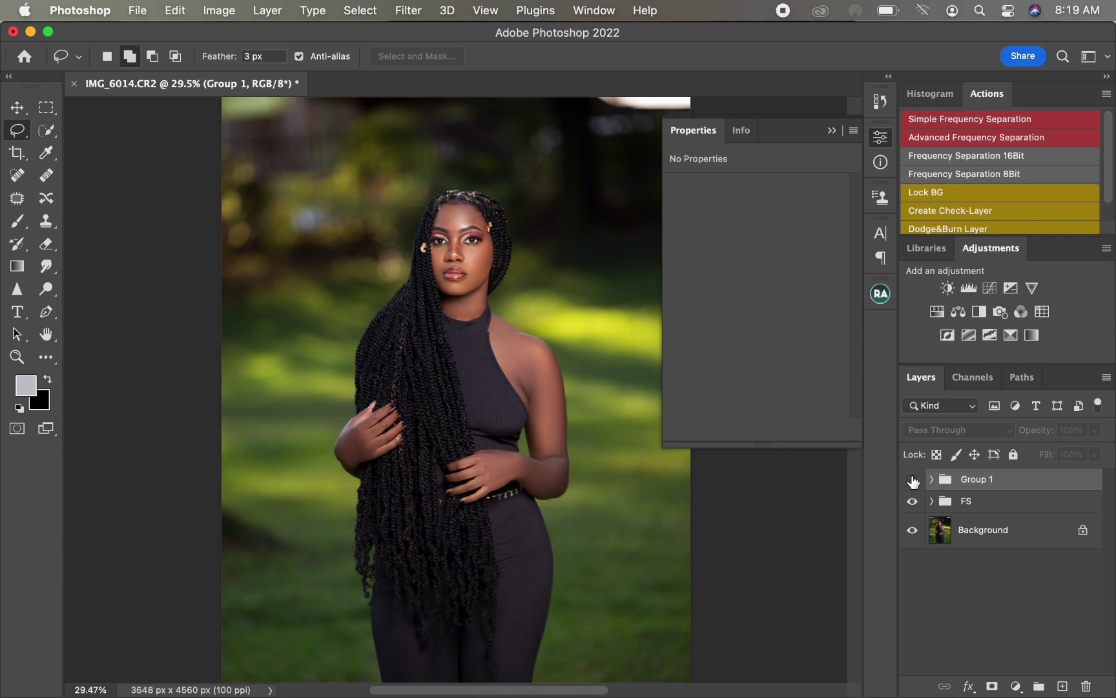
left_click(912, 479)
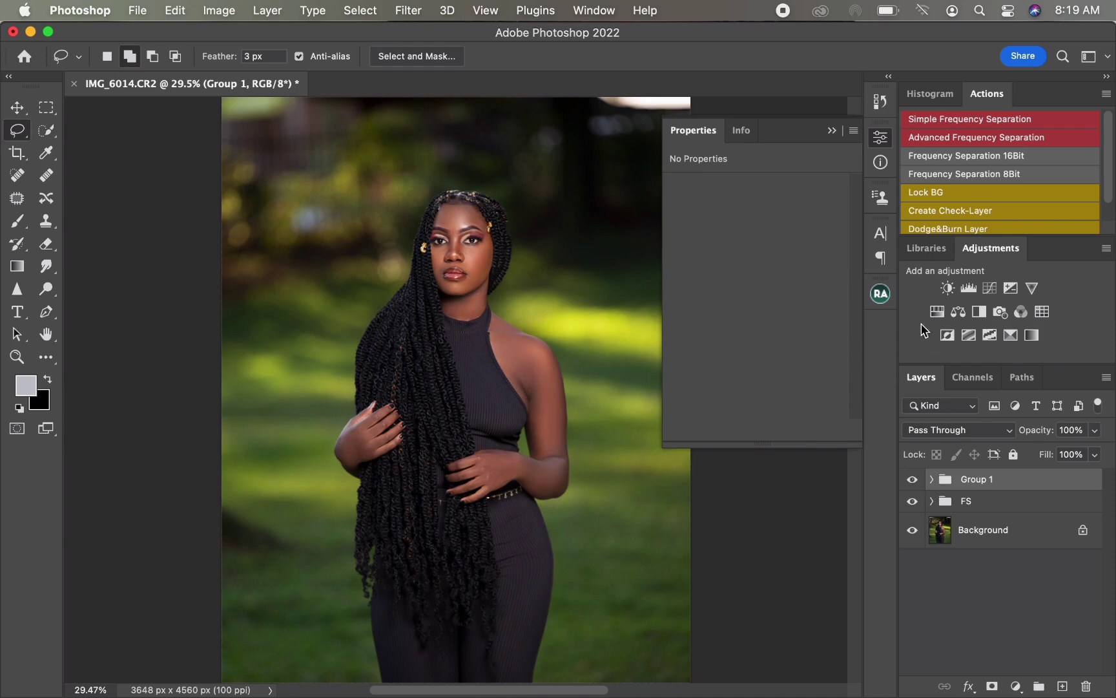
Step: Run Magical Skin Tone from the Beauty Retouch panel, then collapse the panel
left_click(880, 294)
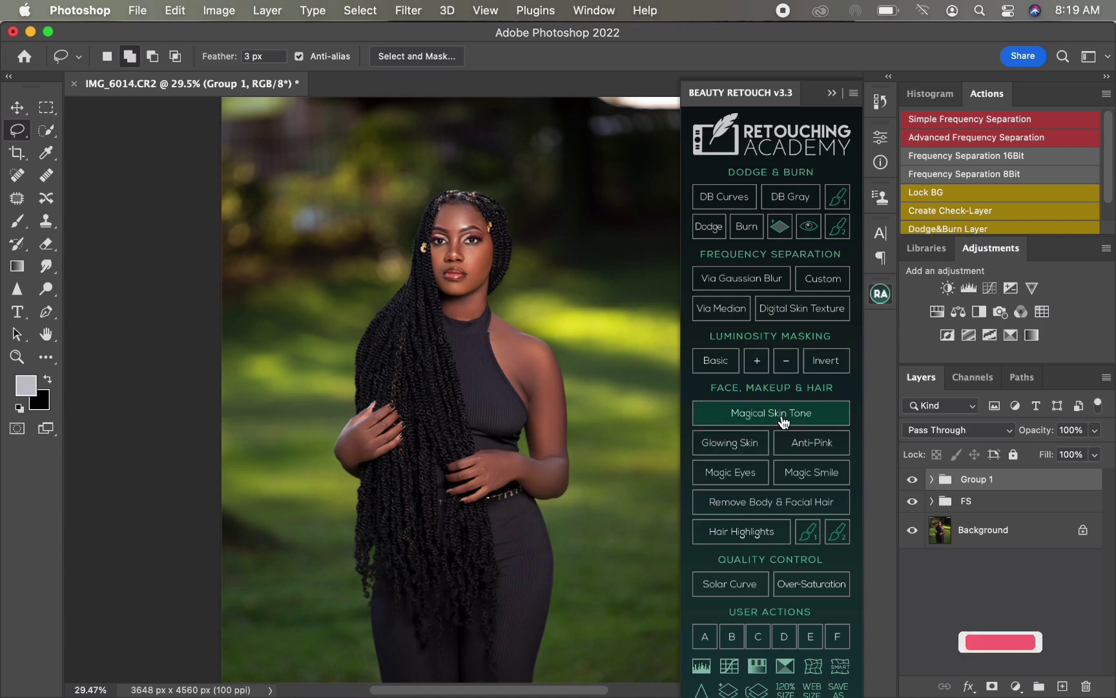
left_click(787, 421)
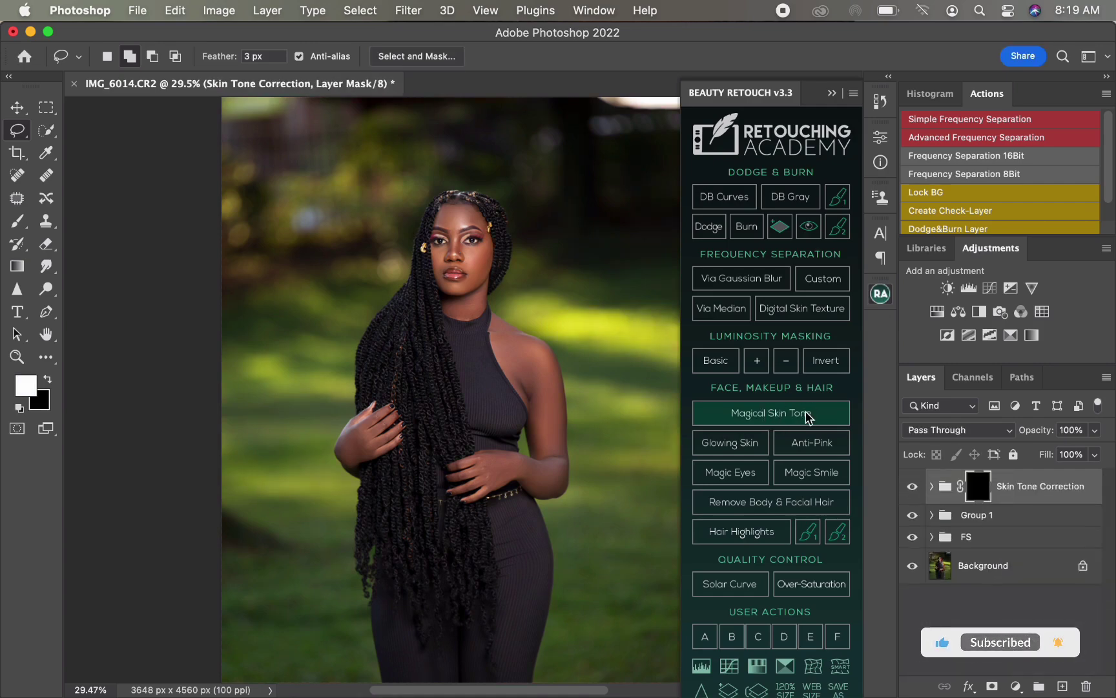
left_click(832, 95)
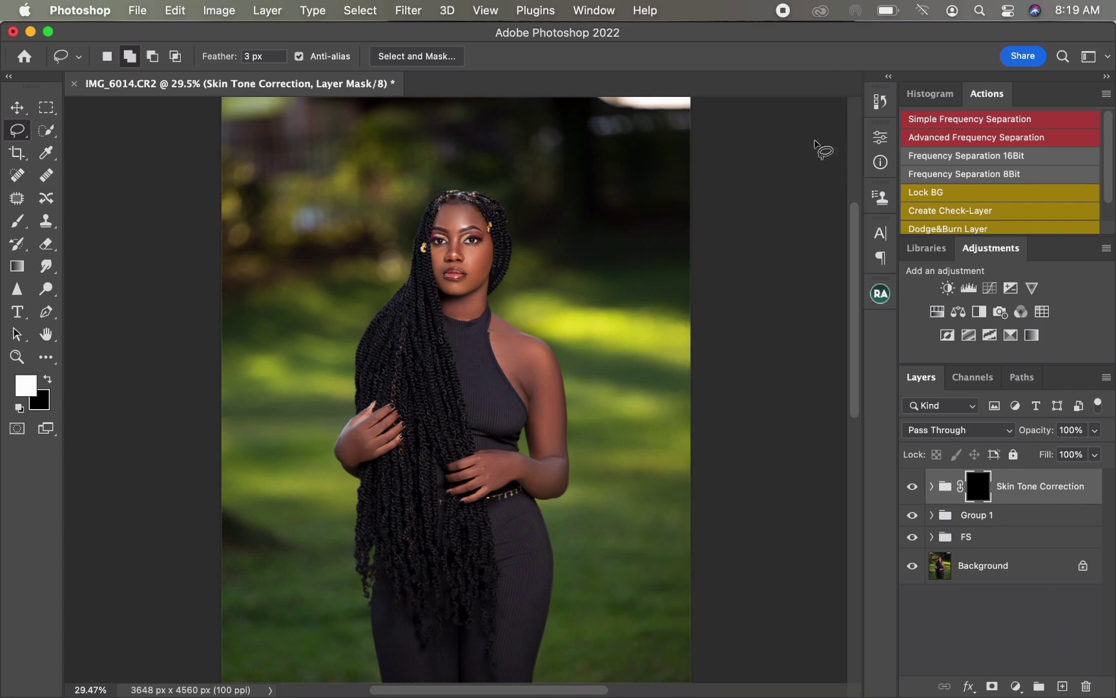
Step: Load the SKIN channel as a new selection
right_click(520, 334)
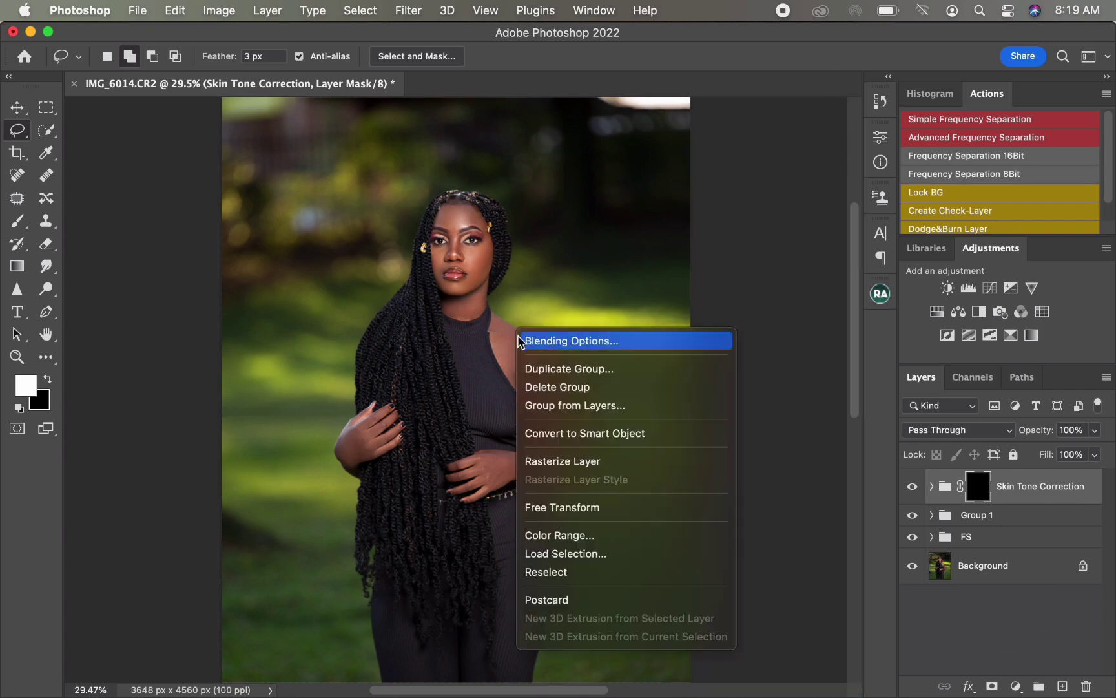
left_click(531, 298)
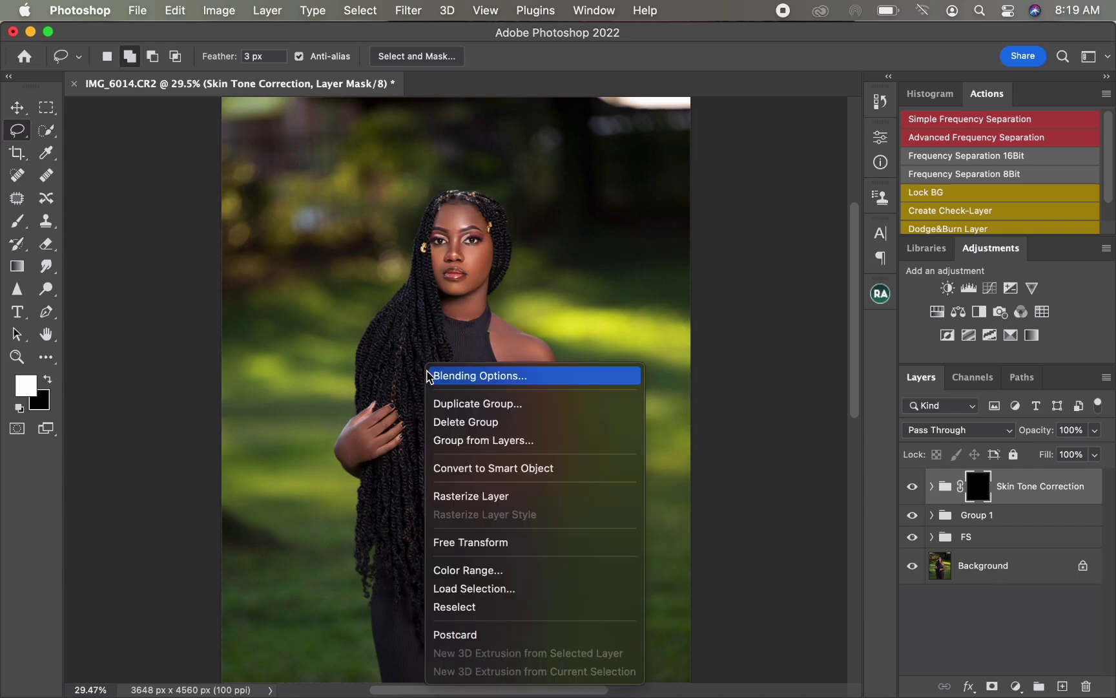
right_click(427, 365)
left_click(474, 589)
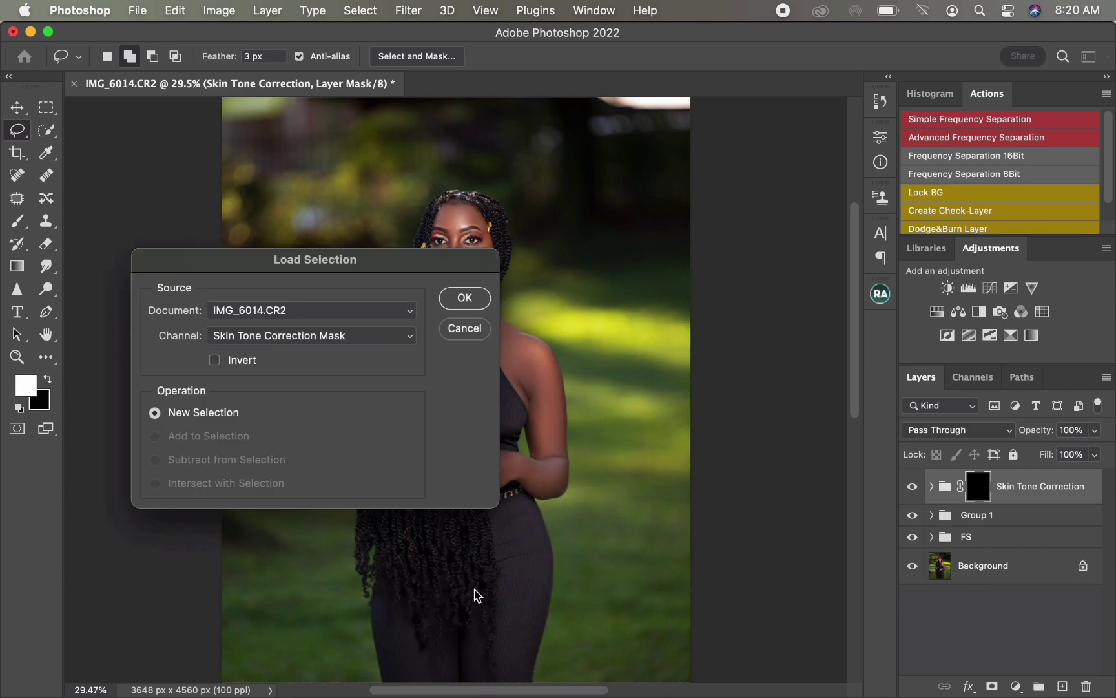
left_click(336, 341)
left_click(326, 366)
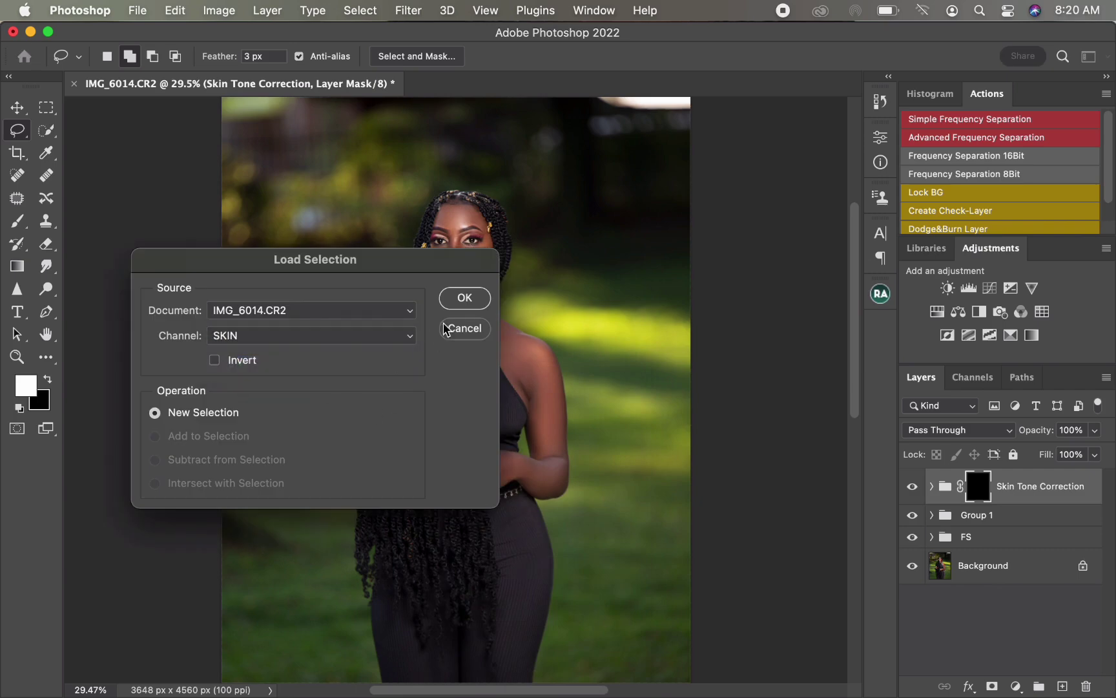
left_click(464, 298)
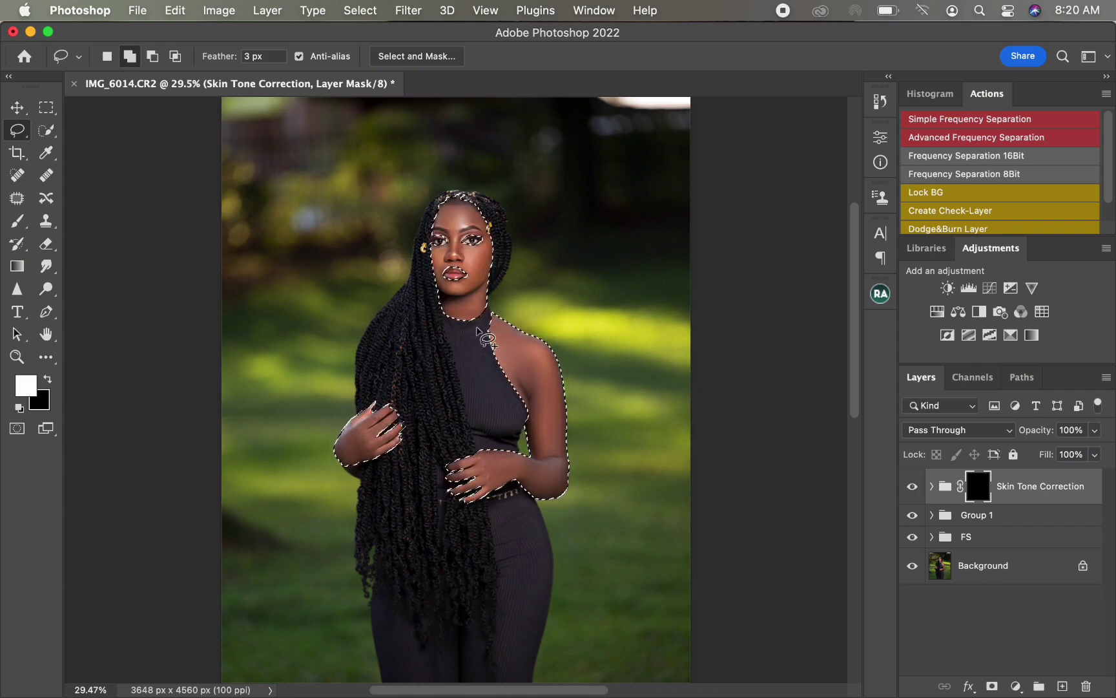
Step: Paint white with the Brush on the Skin Tone Correction mask over the front hand, then enter Quick Mask mode
left_click(19, 221)
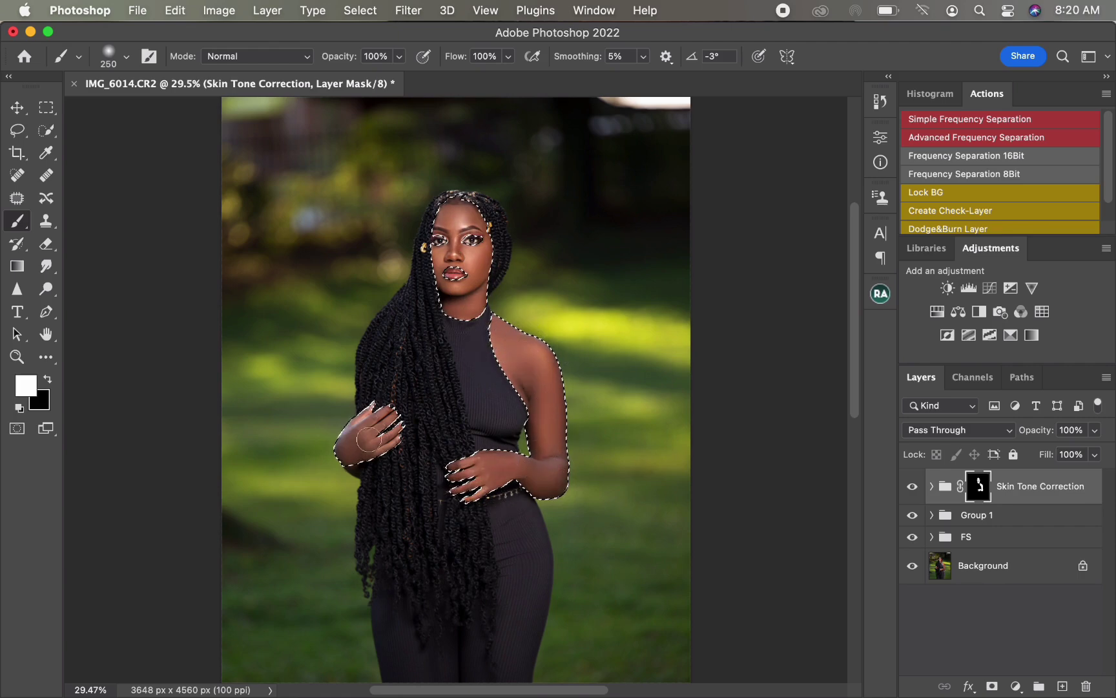
mouse_move(369, 439)
left_mouse_down()
mouse_move(381, 431)
mouse_move(363, 422)
mouse_move(381, 447)
mouse_move(363, 415)
mouse_move(389, 441)
left_mouse_up()
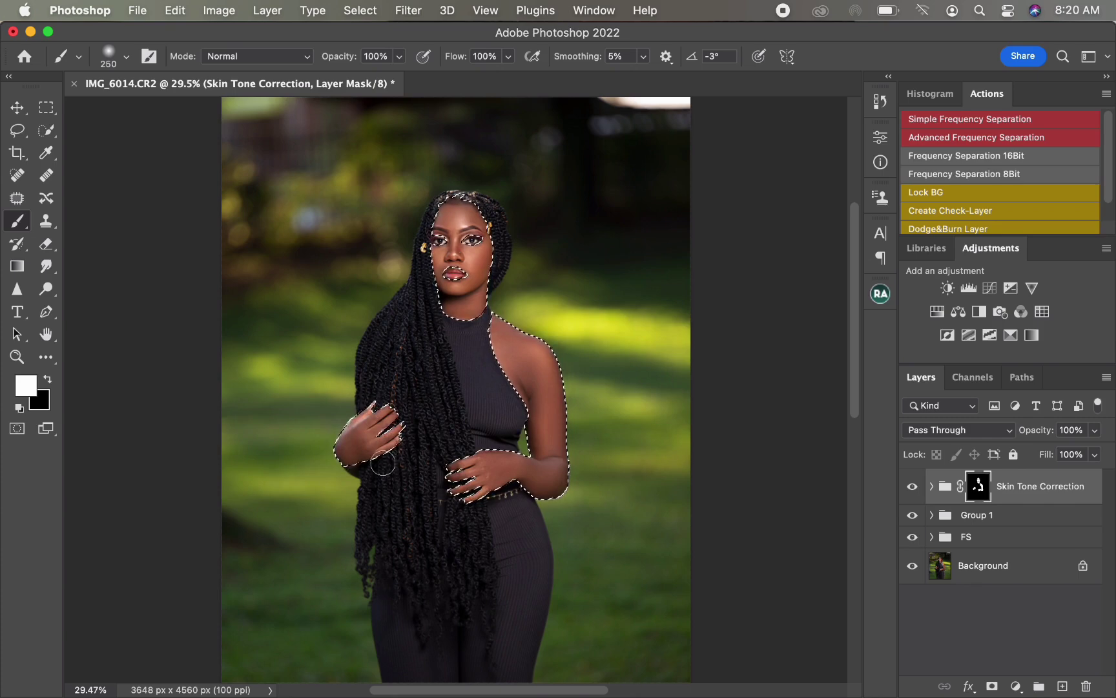
key("q")
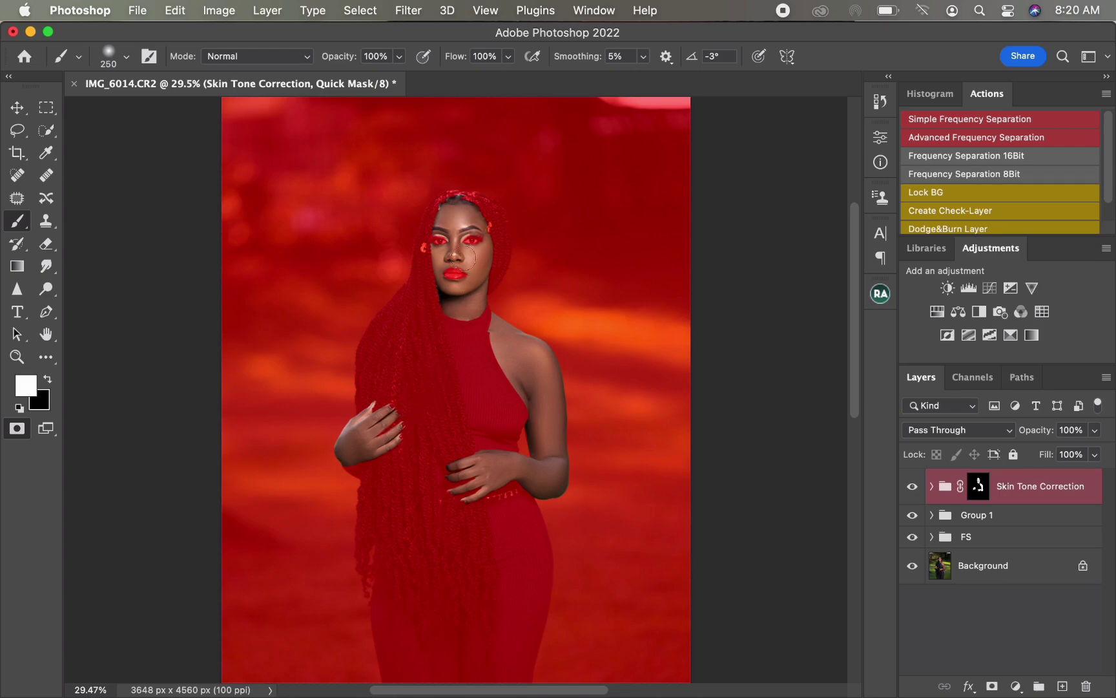
Step: Exit Quick Mask mode and deselect the active selection
key("q")
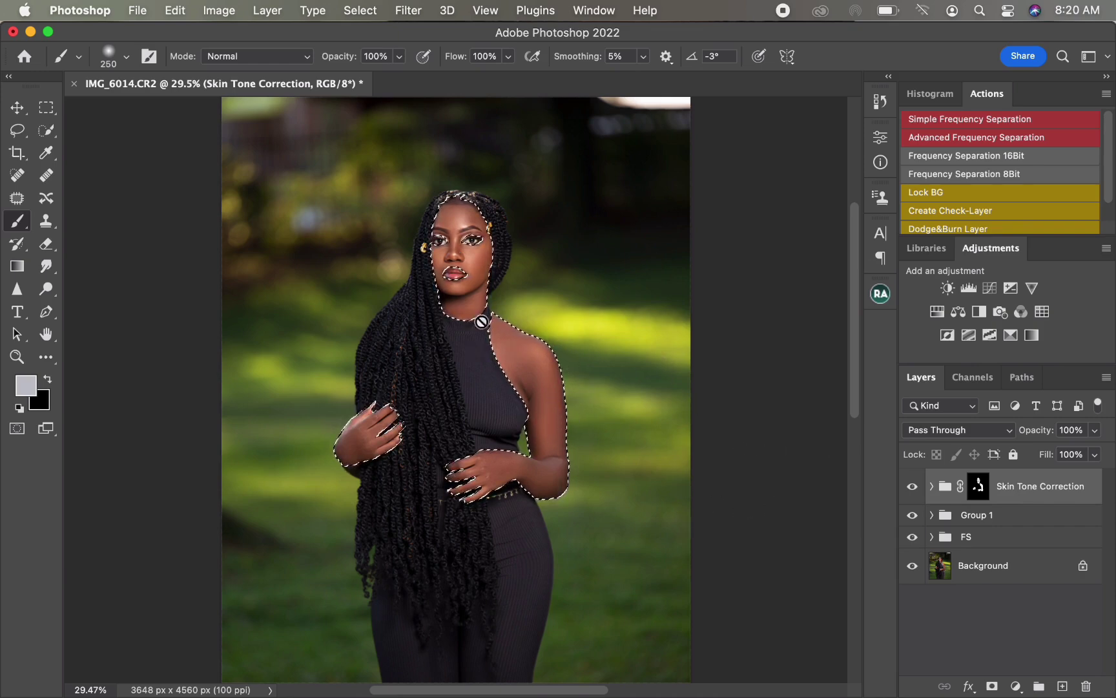
key("w")
right_click(485, 345)
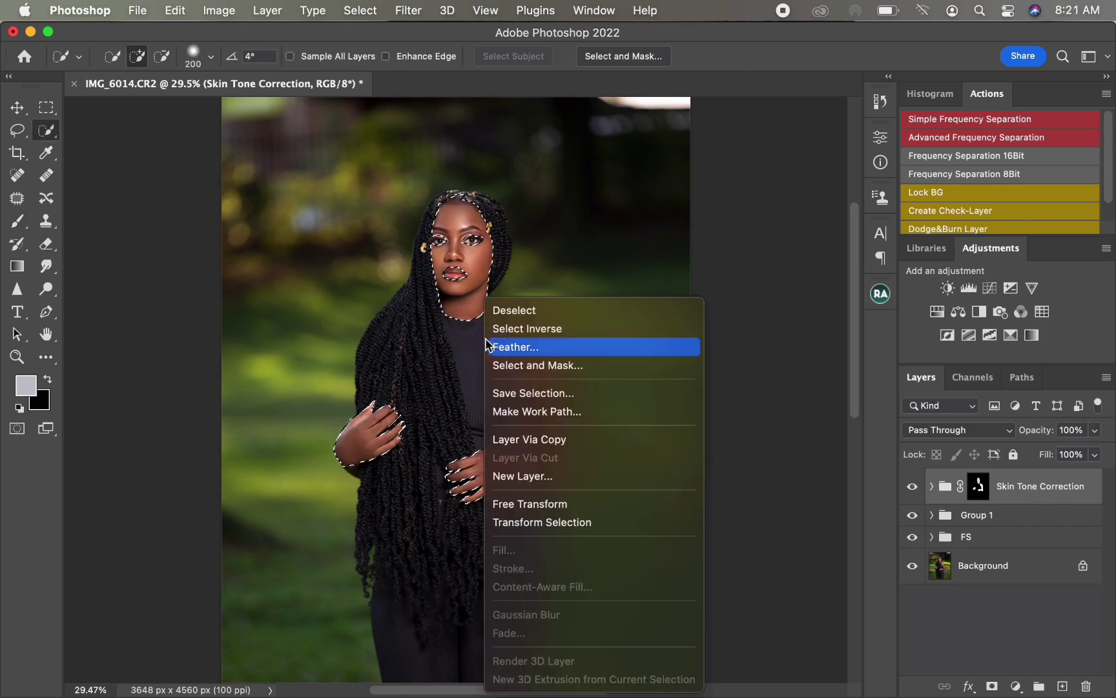
left_click(516, 310)
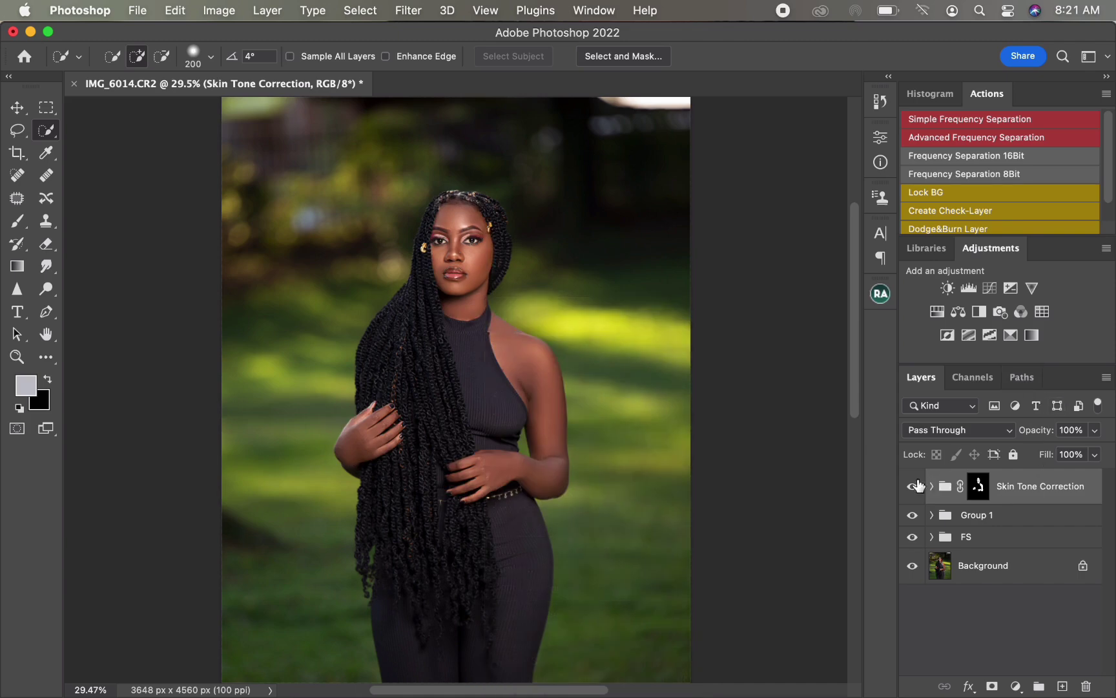
Step: Toggle the Skin Tone Correction group's visibility off and on to compare before and after
left_click(912, 487)
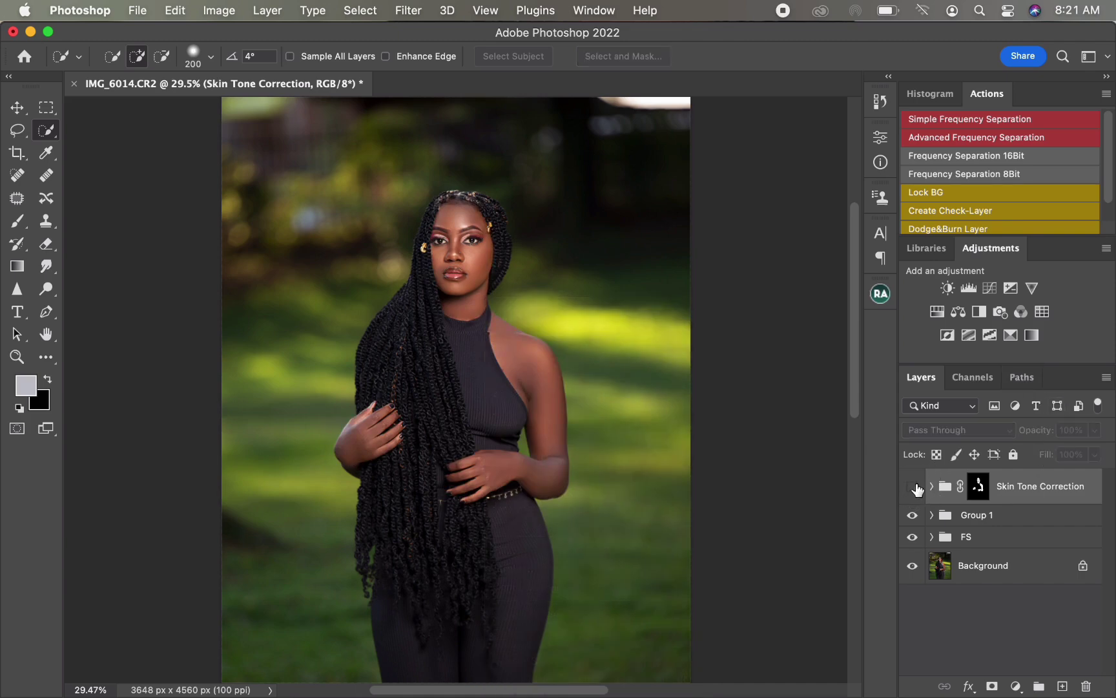
left_click(914, 487)
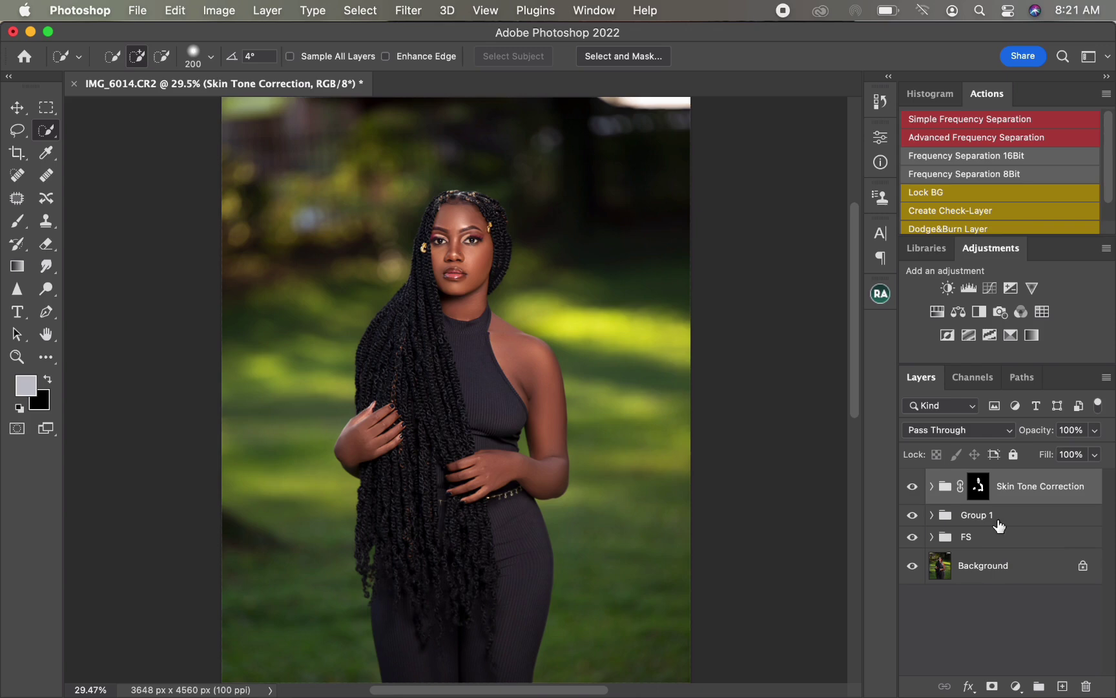
Step: Stamp all visible layers into a new merged layer and open it in the Camera Raw Filter
key("super+alt+shift+e")
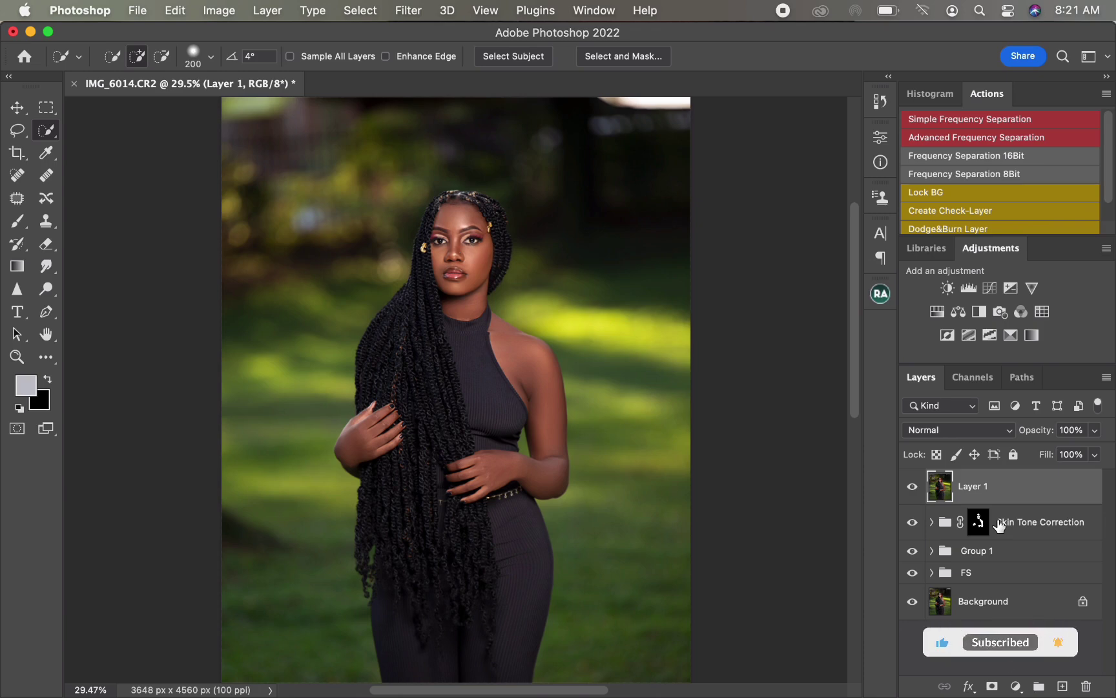
left_click(399, 14)
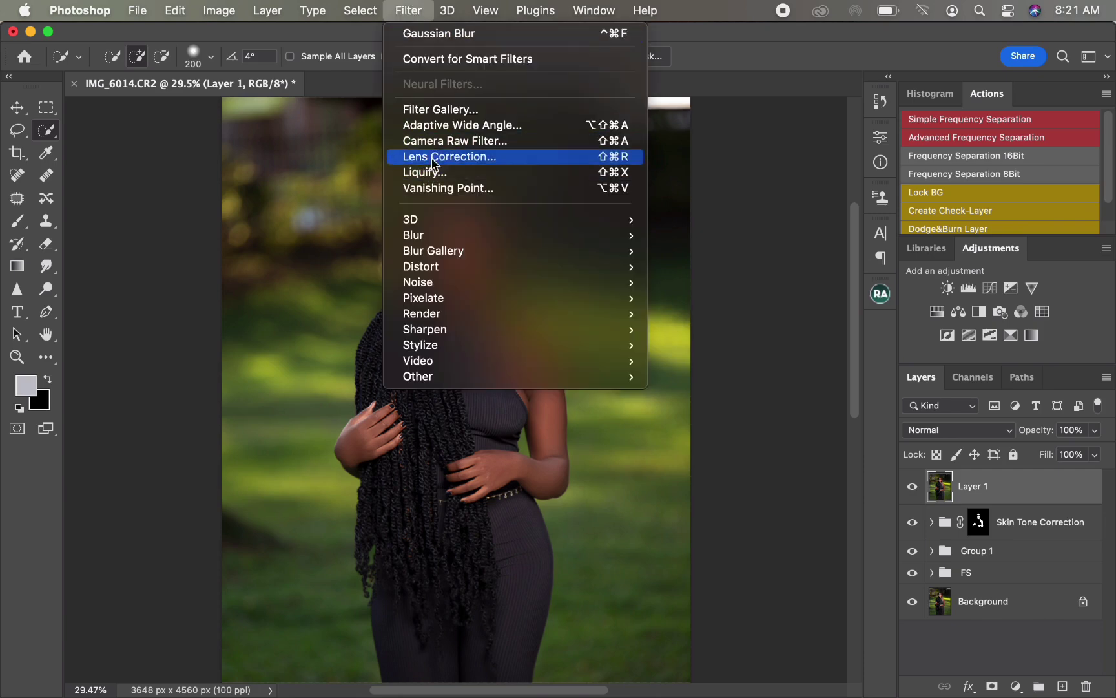
left_click(439, 140)
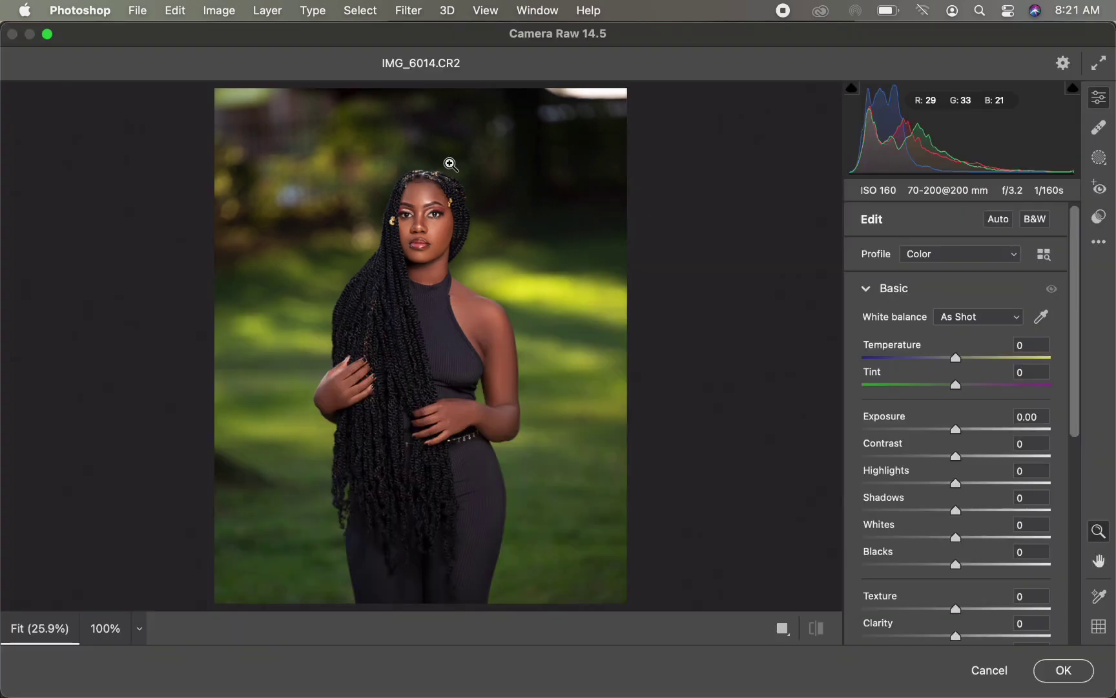
Step: Open the Basic section and set Highlights to -60 and Shadows to +28
left_click(865, 288)
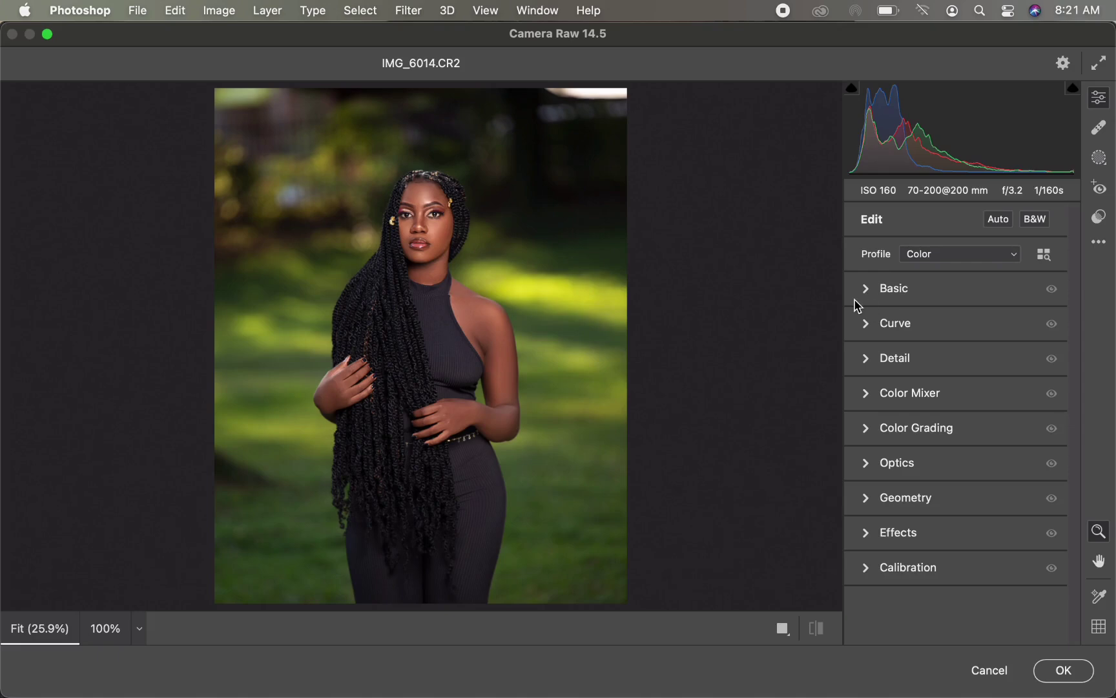
left_click(866, 393)
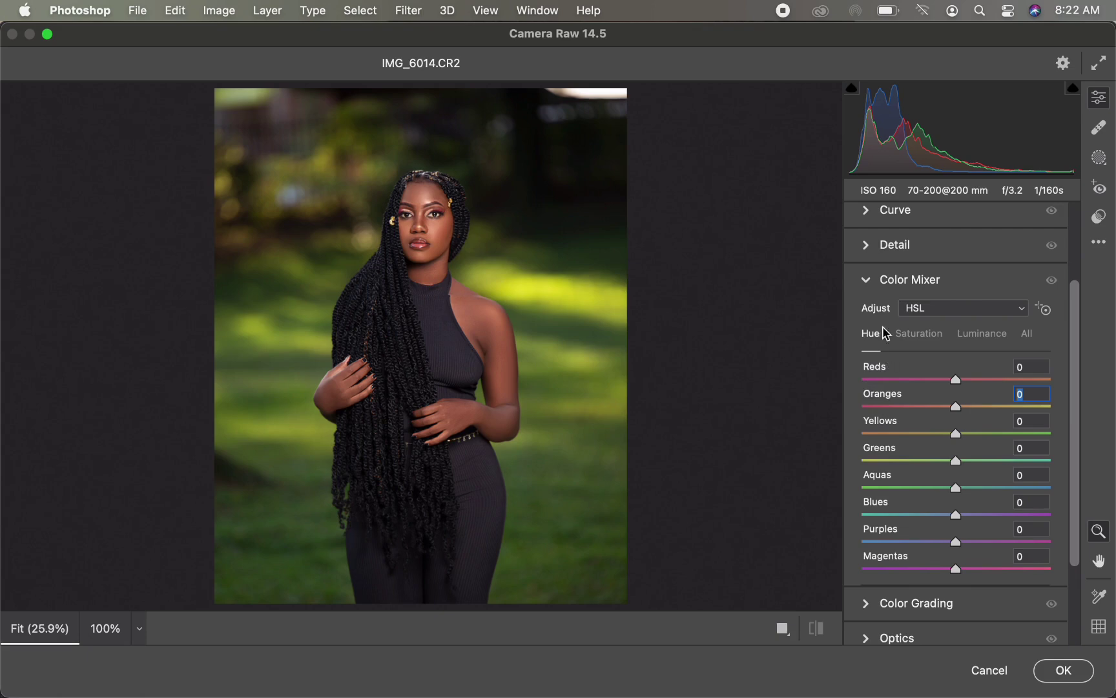
left_click(866, 279)
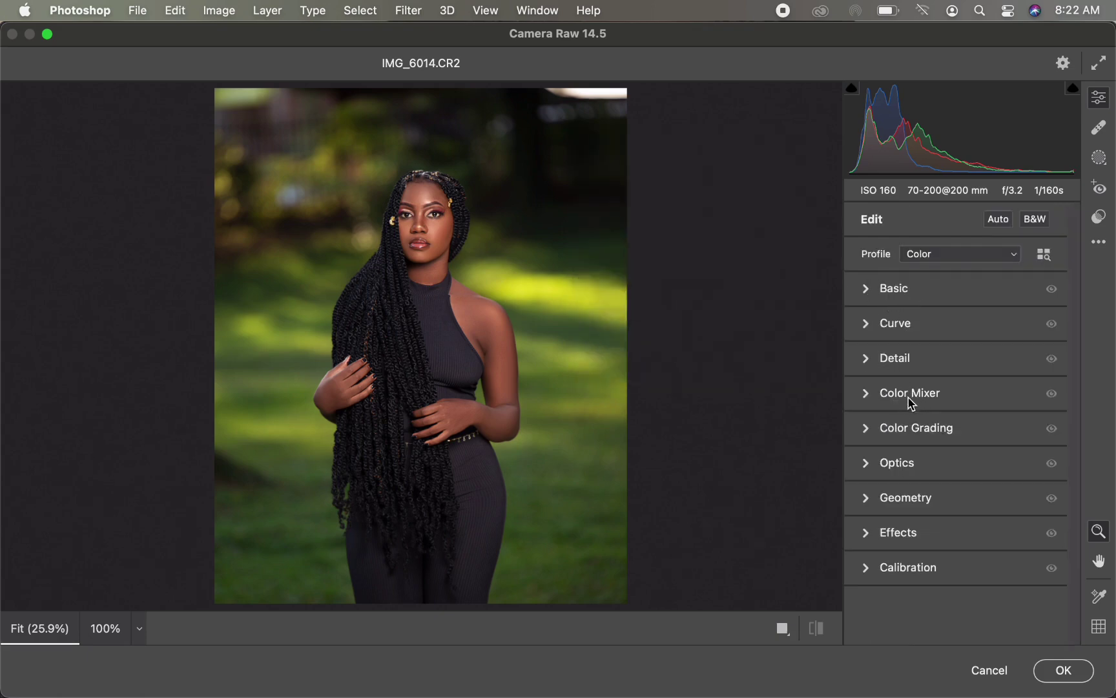
mouse_move(893, 400)
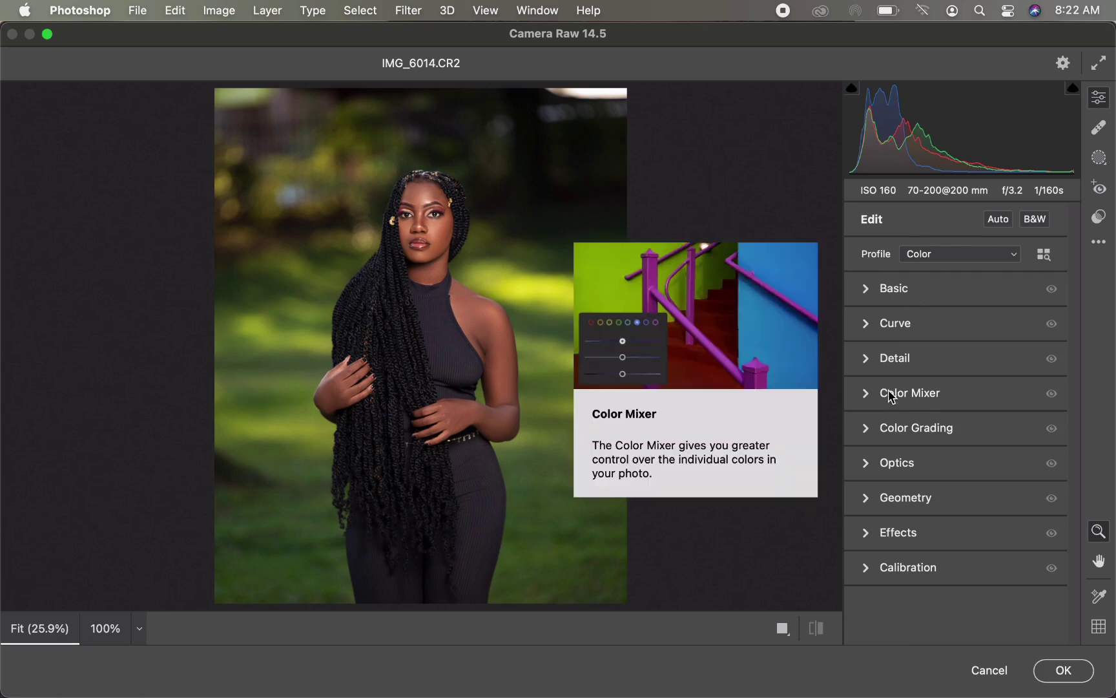
left_click(866, 290)
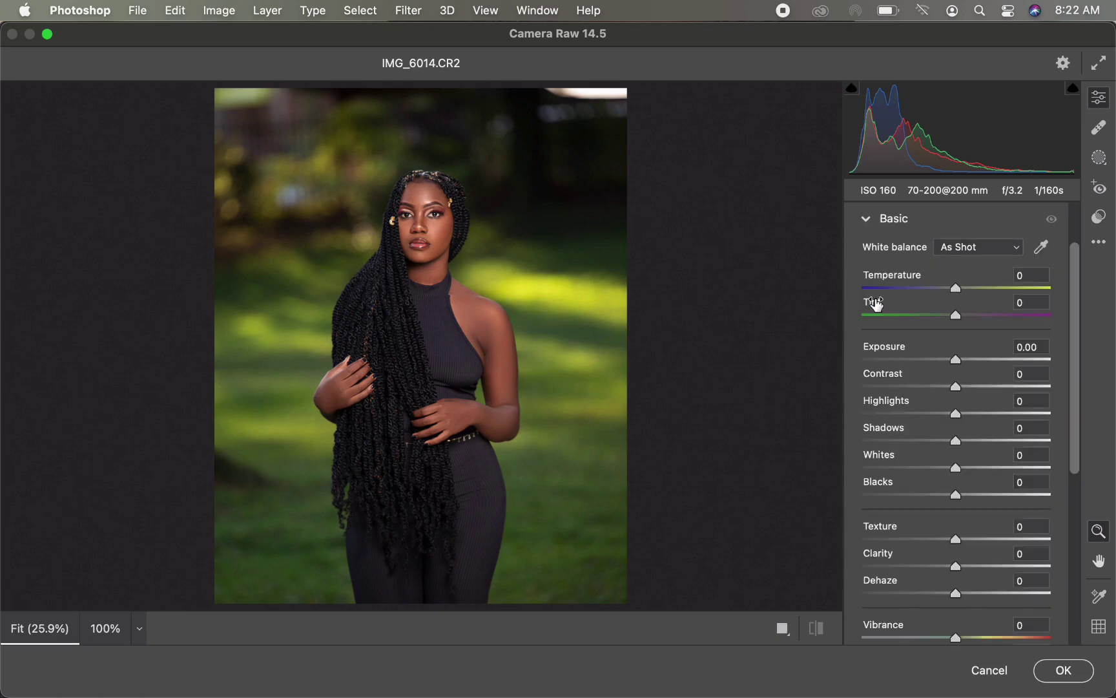
mouse_move(876, 304)
left_click_drag(958, 418, 900, 415)
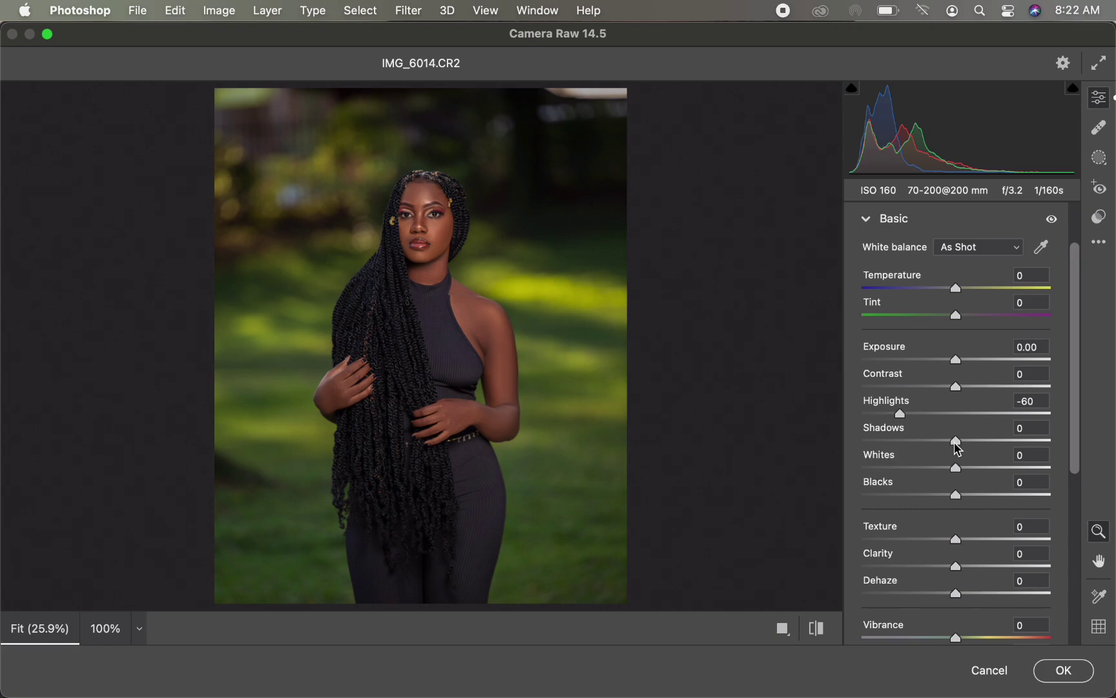
left_click_drag(956, 441, 986, 452)
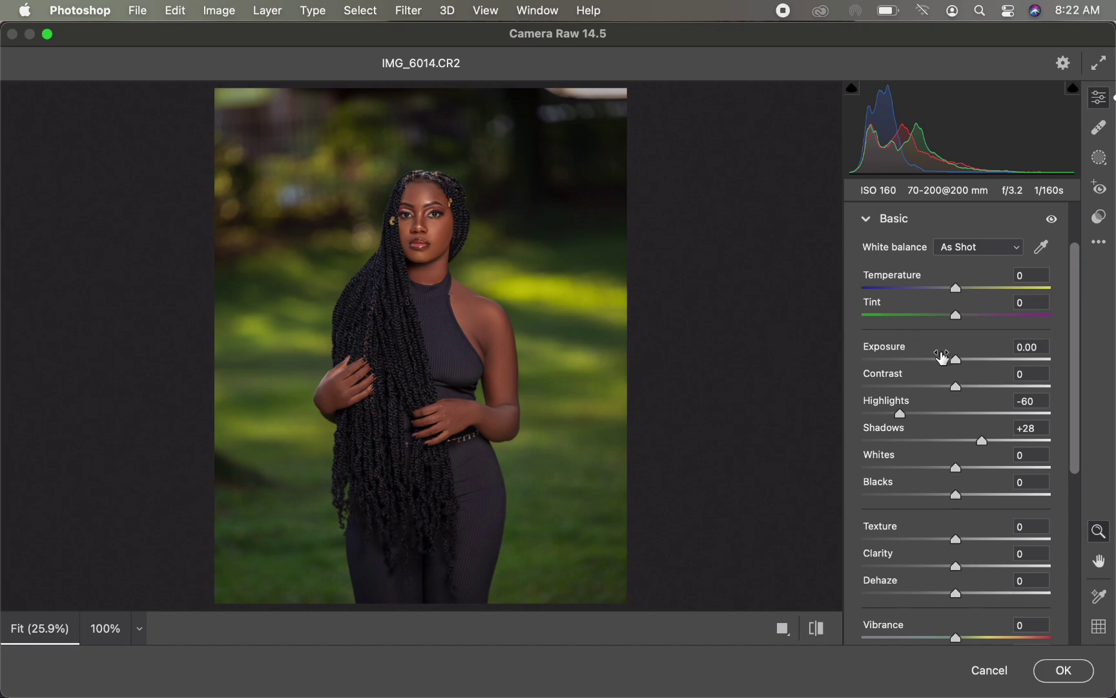
Step: Set Exposure to +0.55, Contrast to +6, Shadows to +15, and Whites and Blacks to -8
left_click_drag(959, 363, 968, 367)
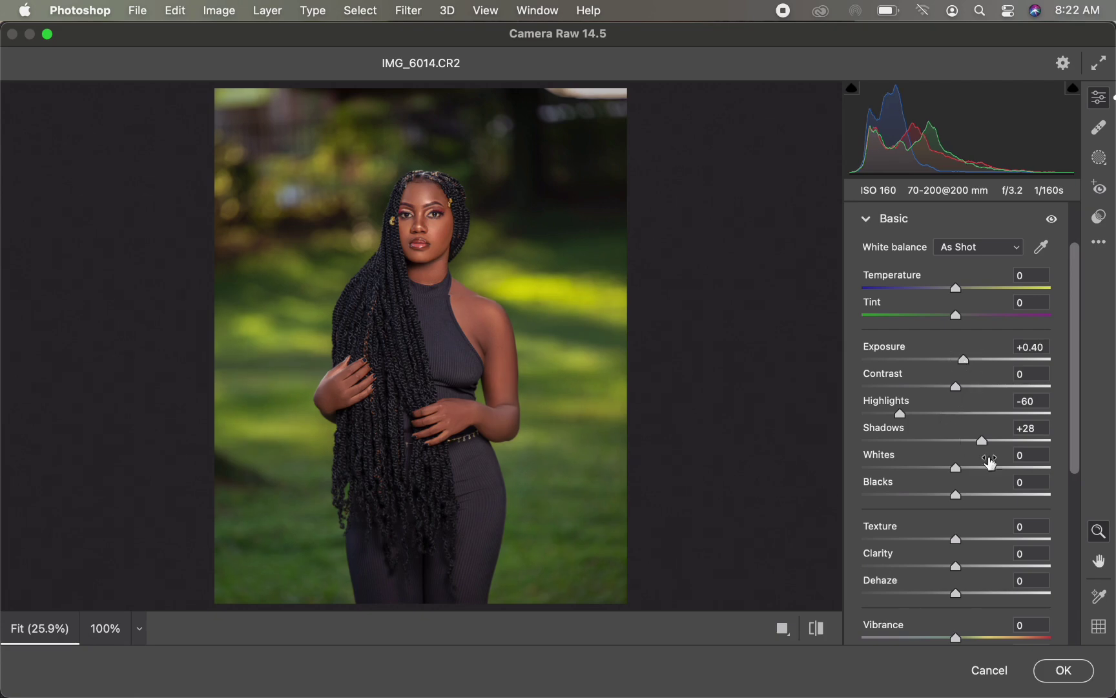
left_click_drag(983, 442, 974, 439)
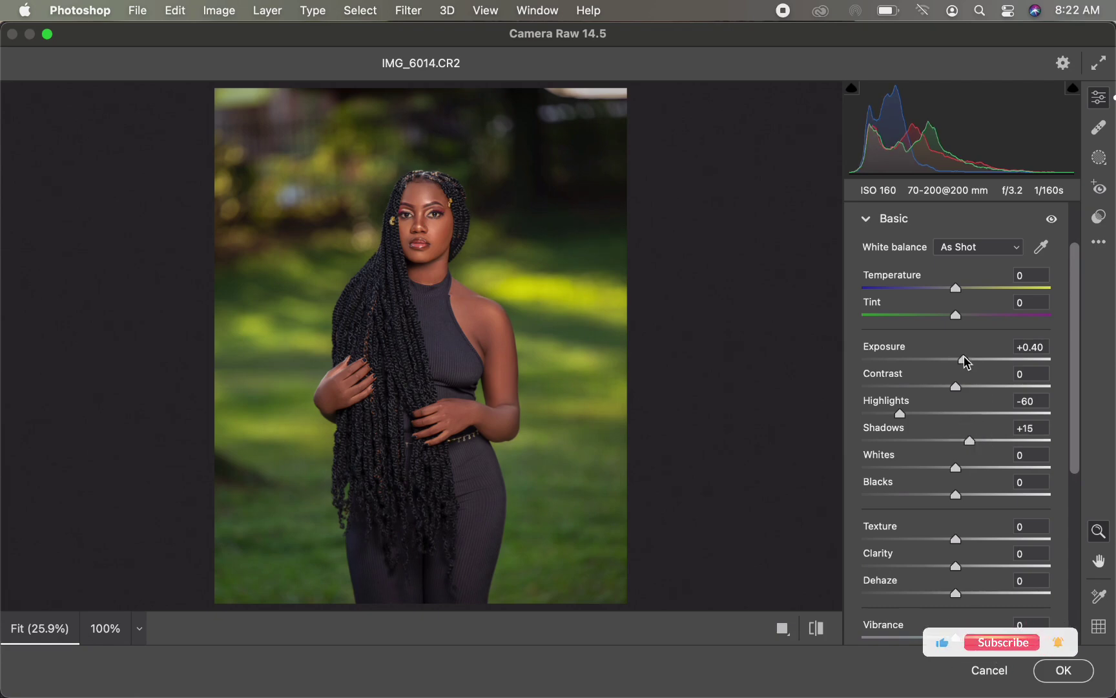
left_click_drag(966, 361, 962, 389)
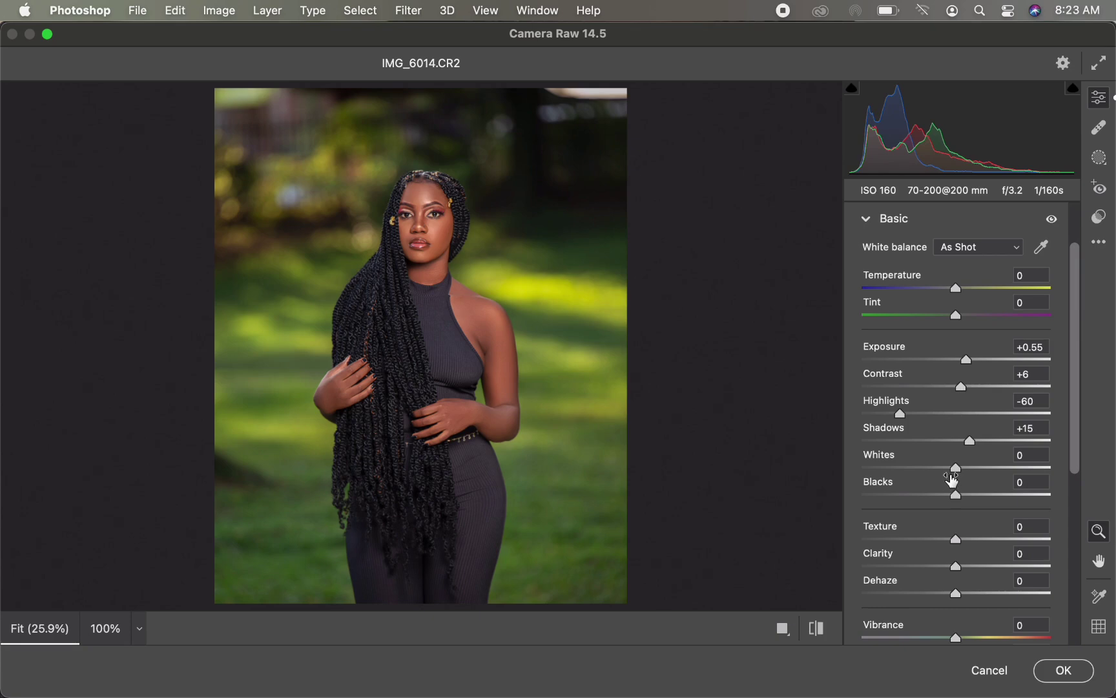
left_click_drag(958, 472, 947, 496)
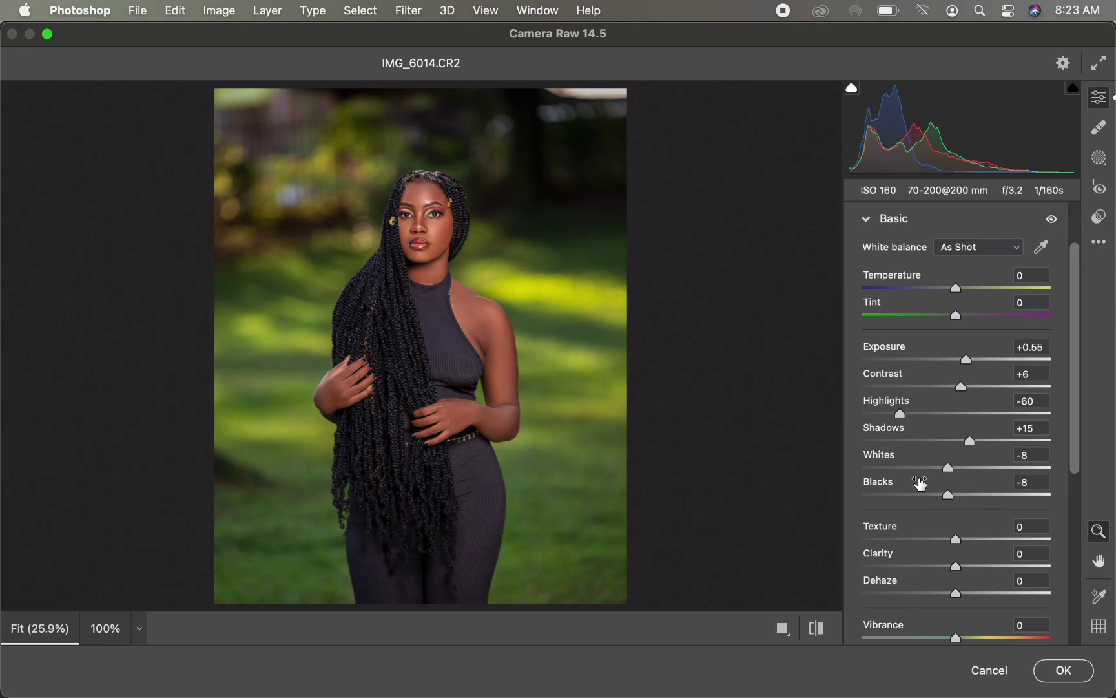
Step: Set Texture to +1, Clarity to +5 and Exposure to +0.60, and switch to the before/after view
left_click(1021, 526)
key("Up")
left_click_drag(956, 567, 964, 571)
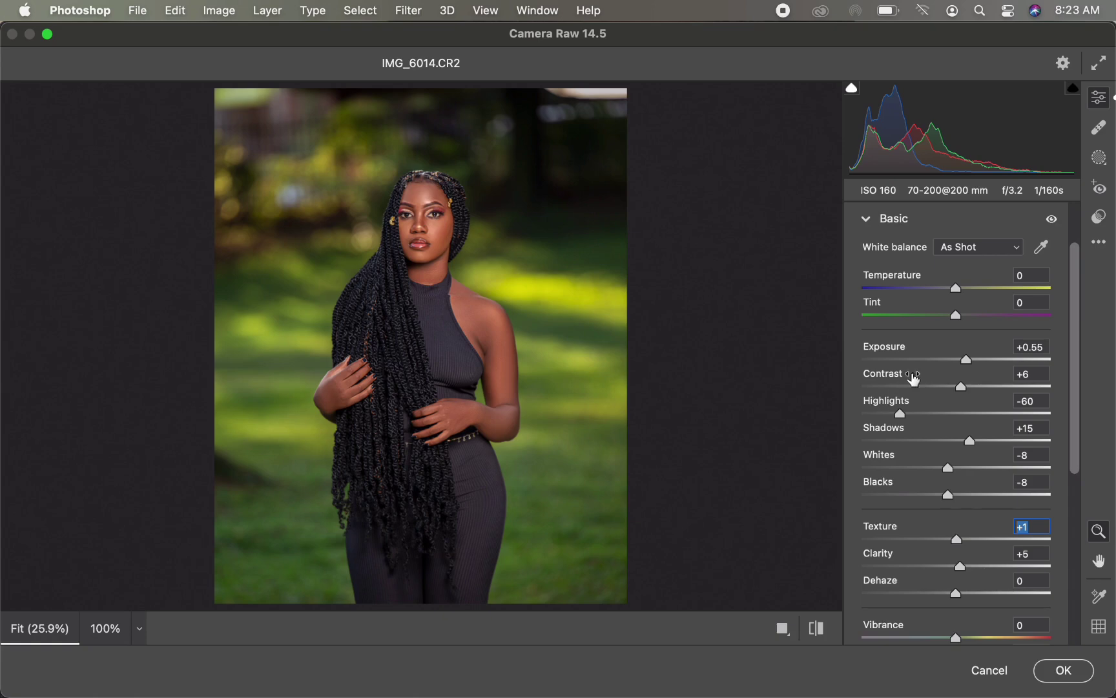
left_click_drag(966, 360, 969, 359)
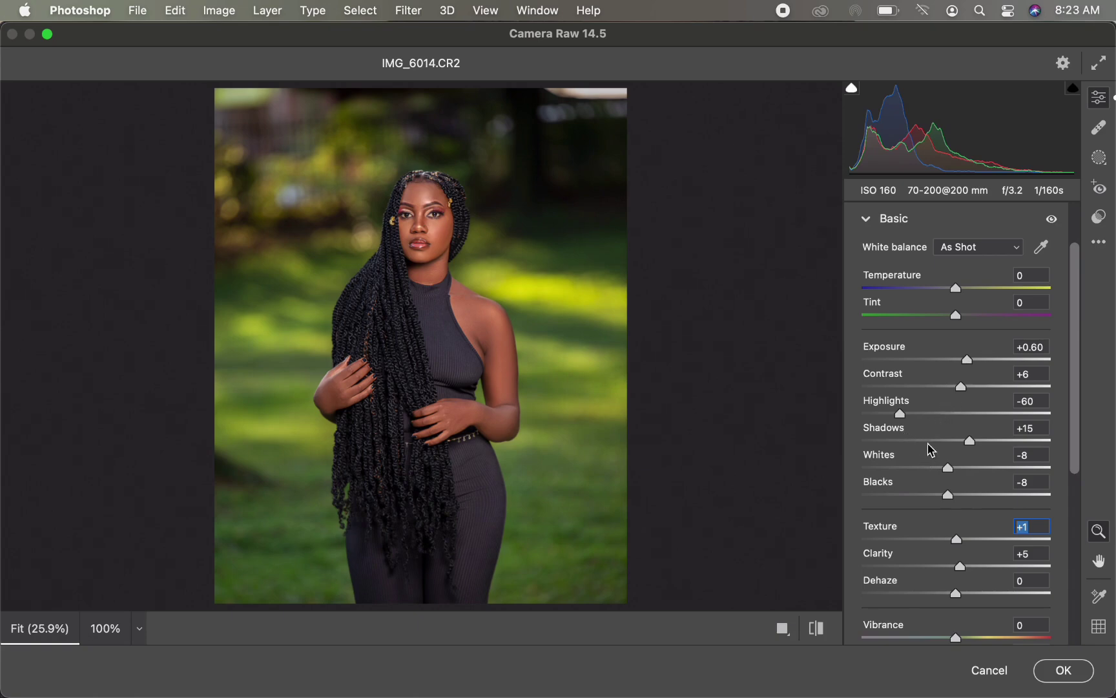
key("q")
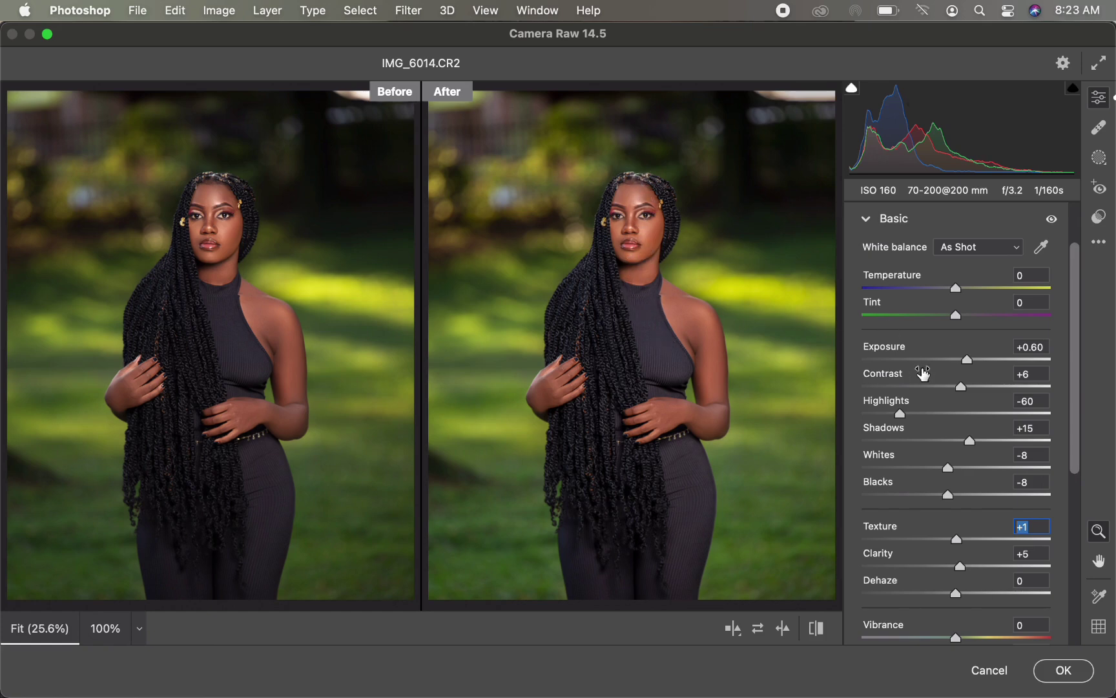
Step: In Color Mixer saturation, set Greens to +37, Reds to +4 and Oranges to -4
left_click(867, 219)
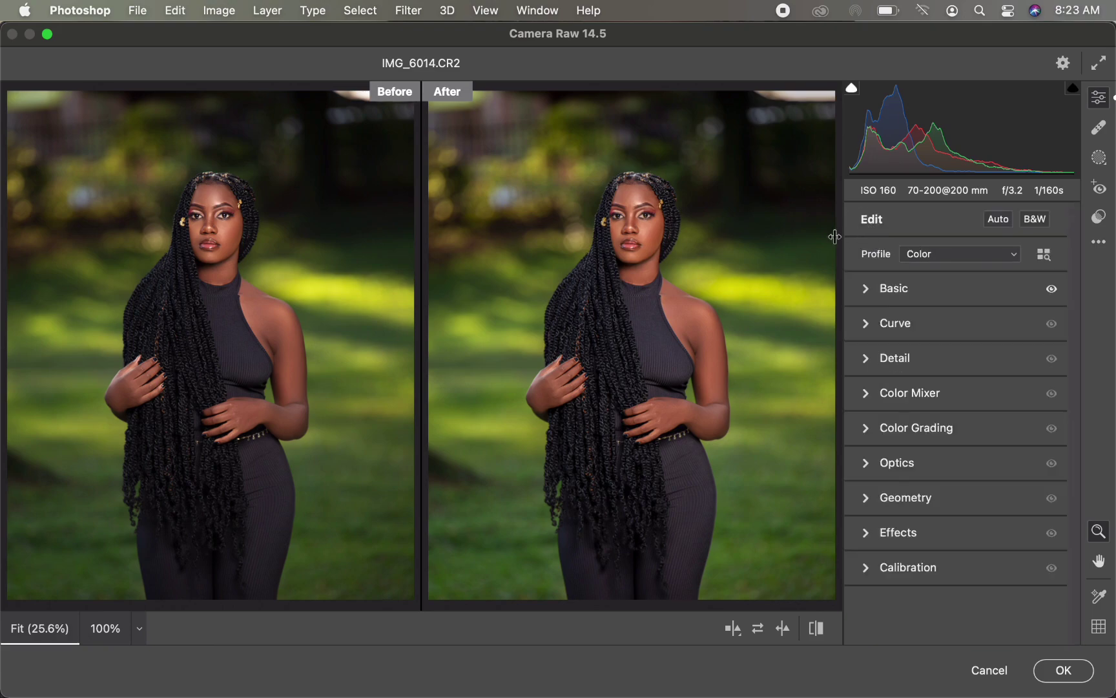
left_click(873, 393)
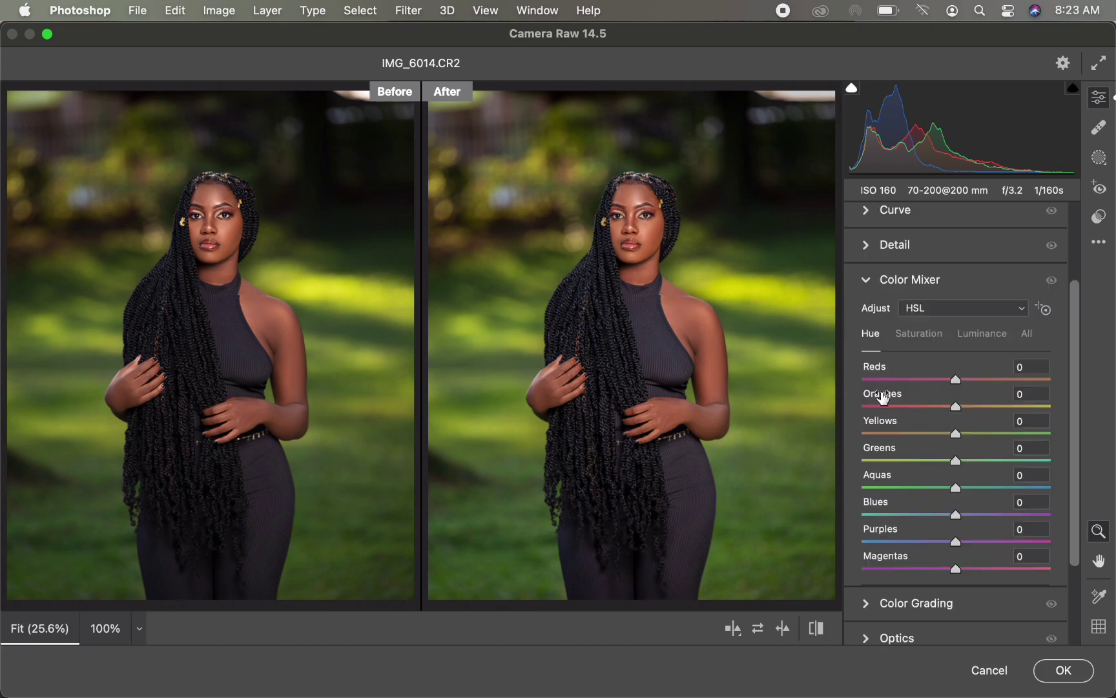
left_click(919, 334)
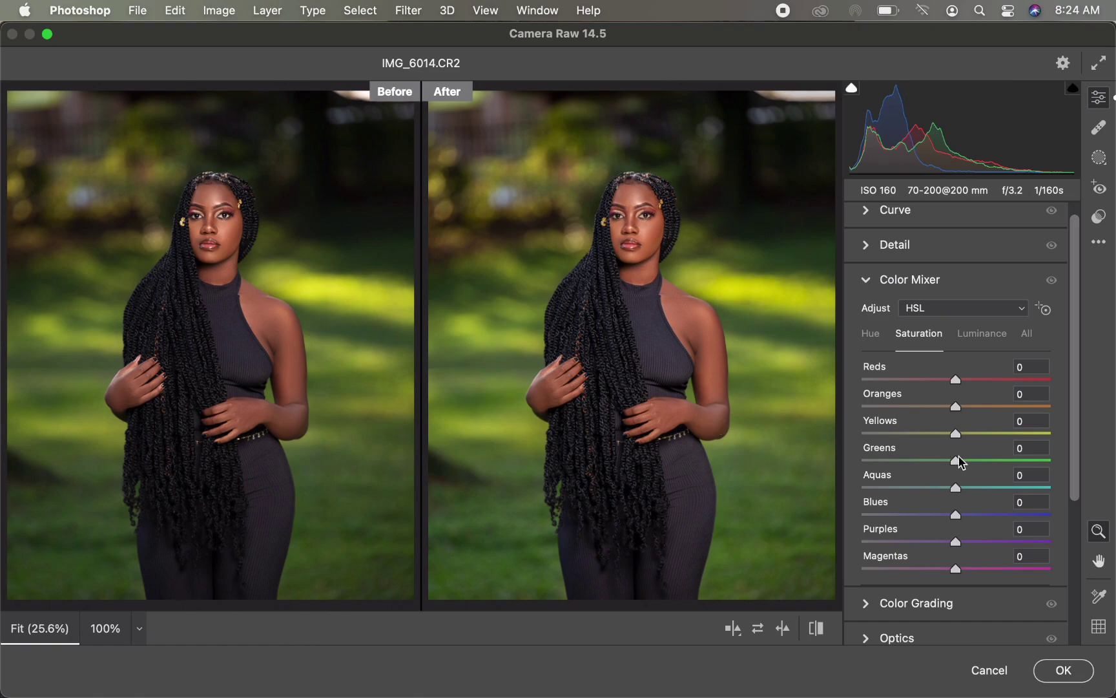
left_click_drag(959, 461, 991, 462)
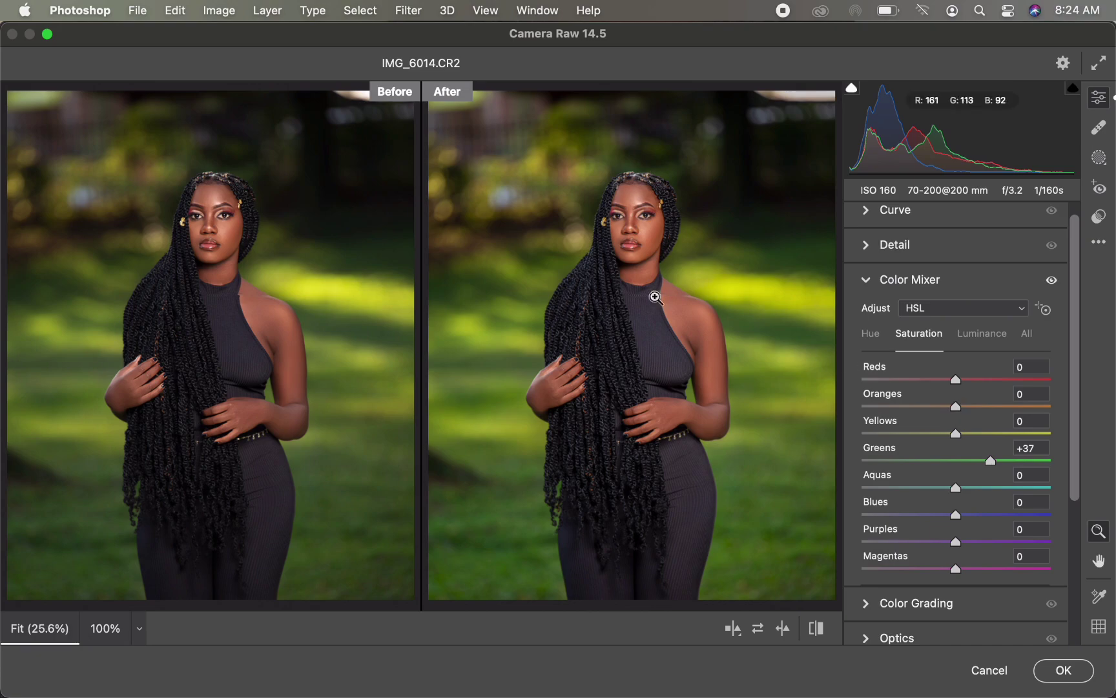
mouse_move(953, 410)
left_mouse_down()
mouse_move(895, 395)
mouse_move(973, 391)
mouse_move(962, 391)
left_mouse_up()
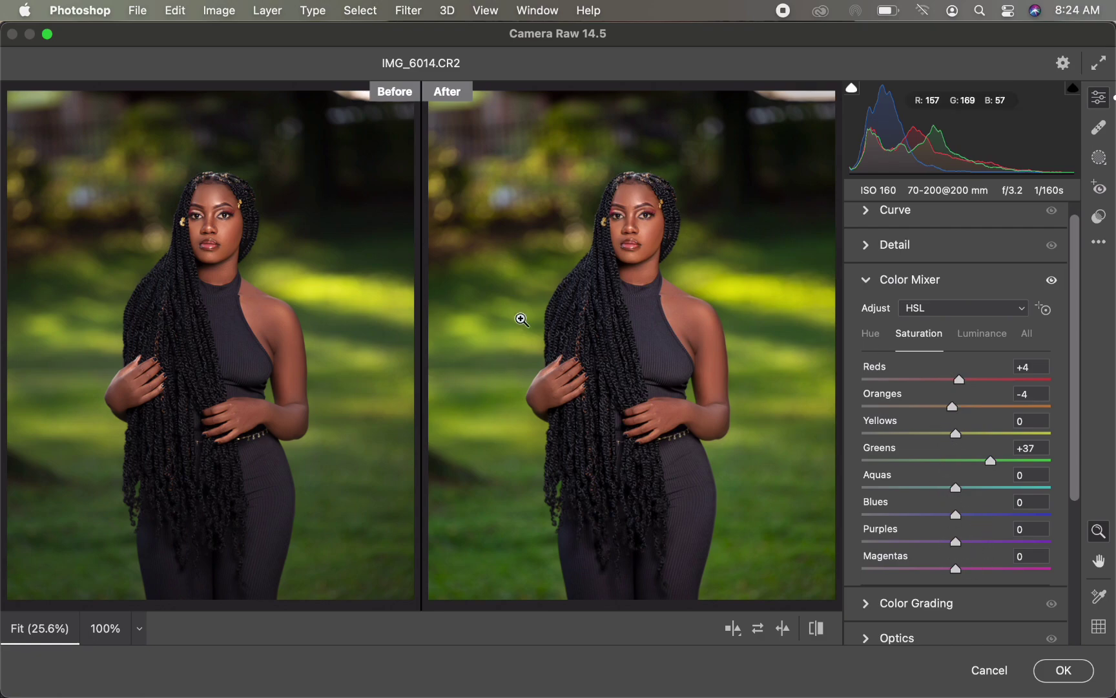
mouse_move(955, 434)
left_mouse_down()
mouse_move(924, 439)
mouse_move(992, 435)
mouse_move(965, 440)
left_mouse_up()
Step: Set Yellows hue to -7 and Greens hue to +21, then Yellows and Greens luminance to -7
left_click(874, 334)
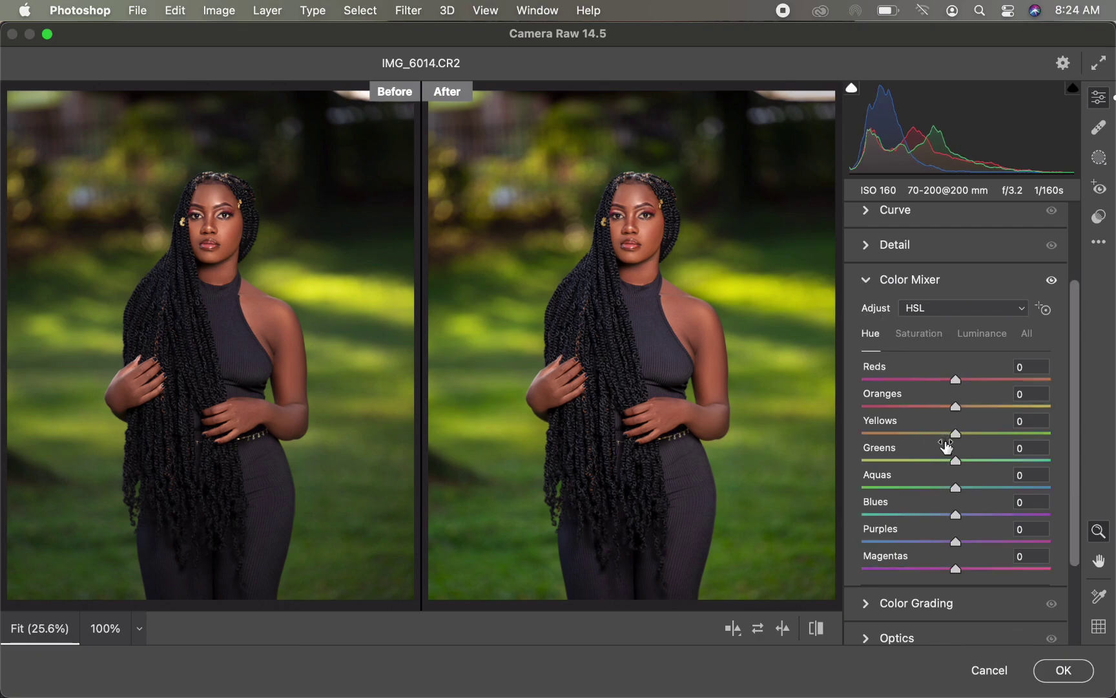
mouse_move(957, 460)
left_mouse_down()
mouse_move(976, 462)
mouse_move(946, 434)
mouse_move(977, 463)
left_mouse_up()
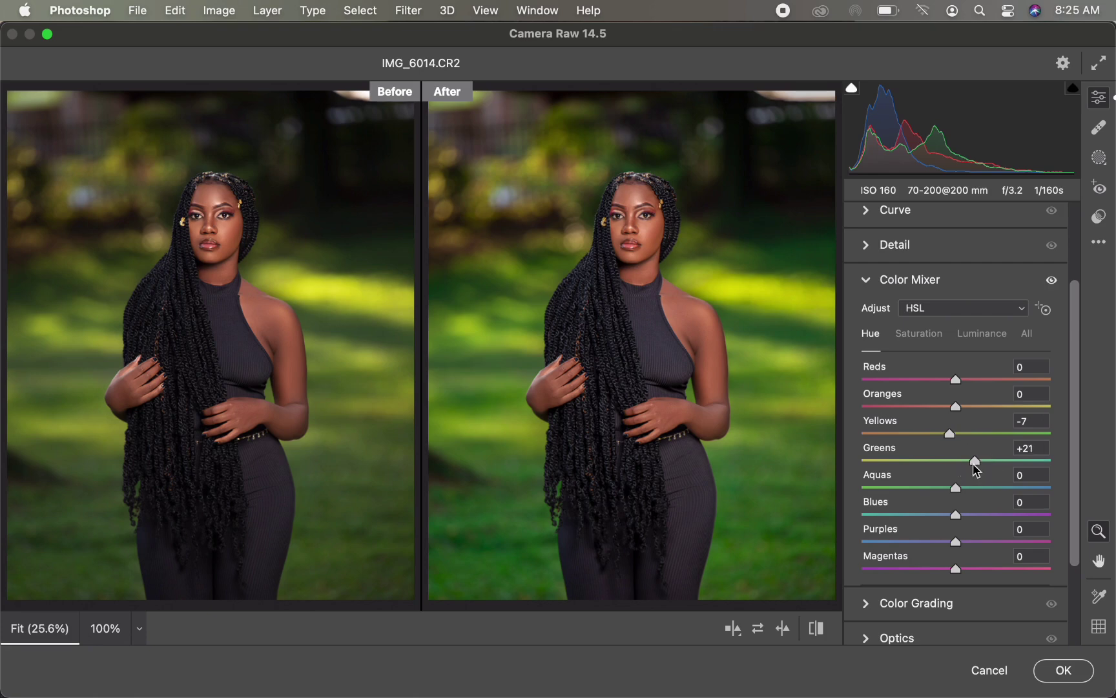
left_click(984, 344)
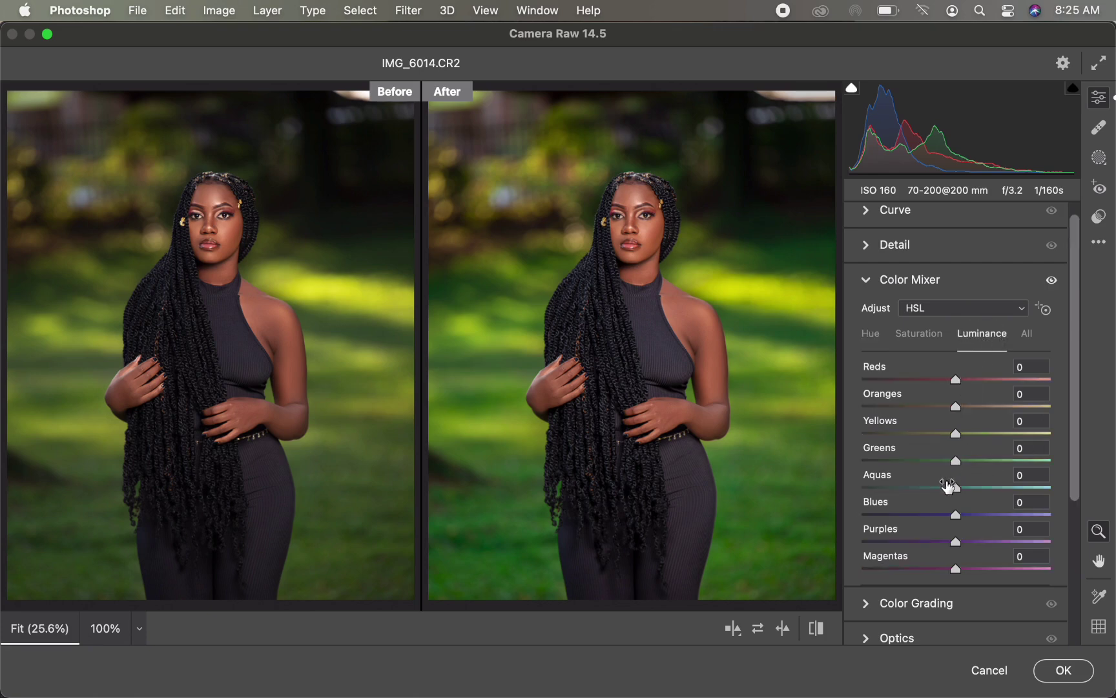
left_click_drag(954, 463, 950, 437)
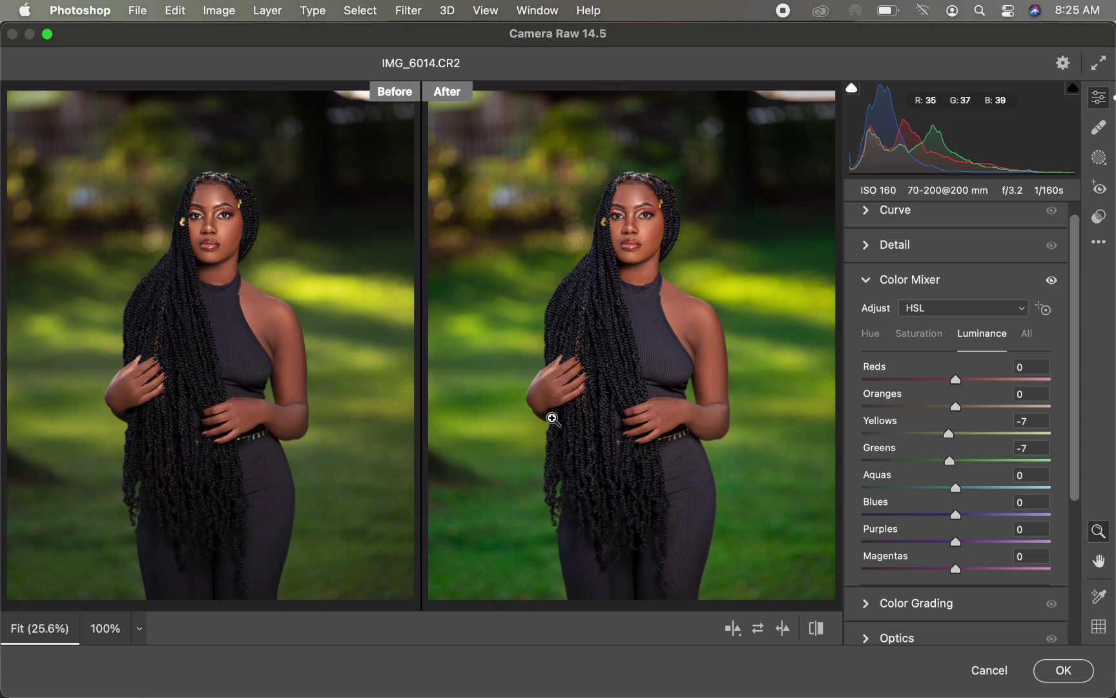
Step: Reopen the Basic section, set Shadows to +17 and apply the Camera Raw filter
left_click(868, 282)
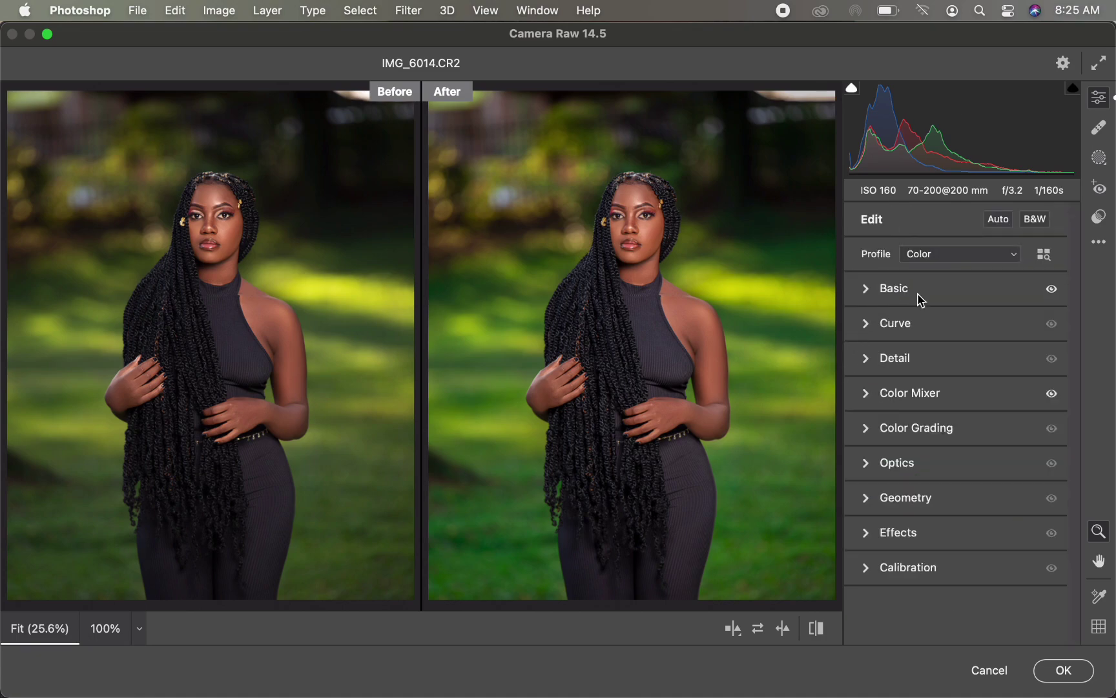
left_click(867, 292)
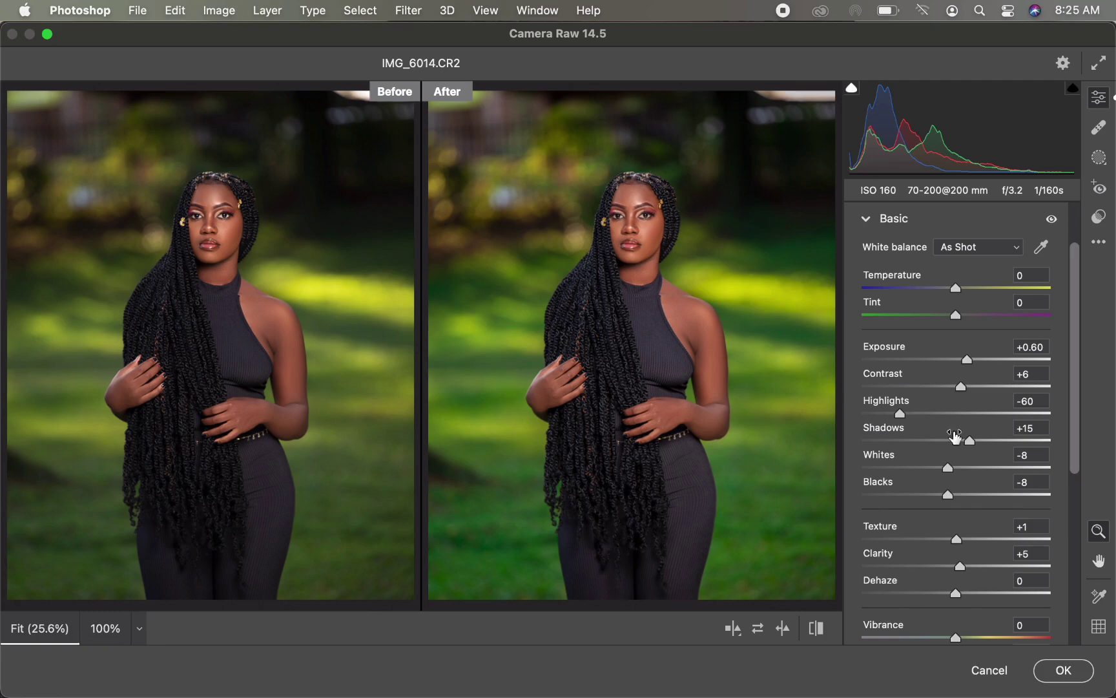
left_click_drag(969, 442, 972, 442)
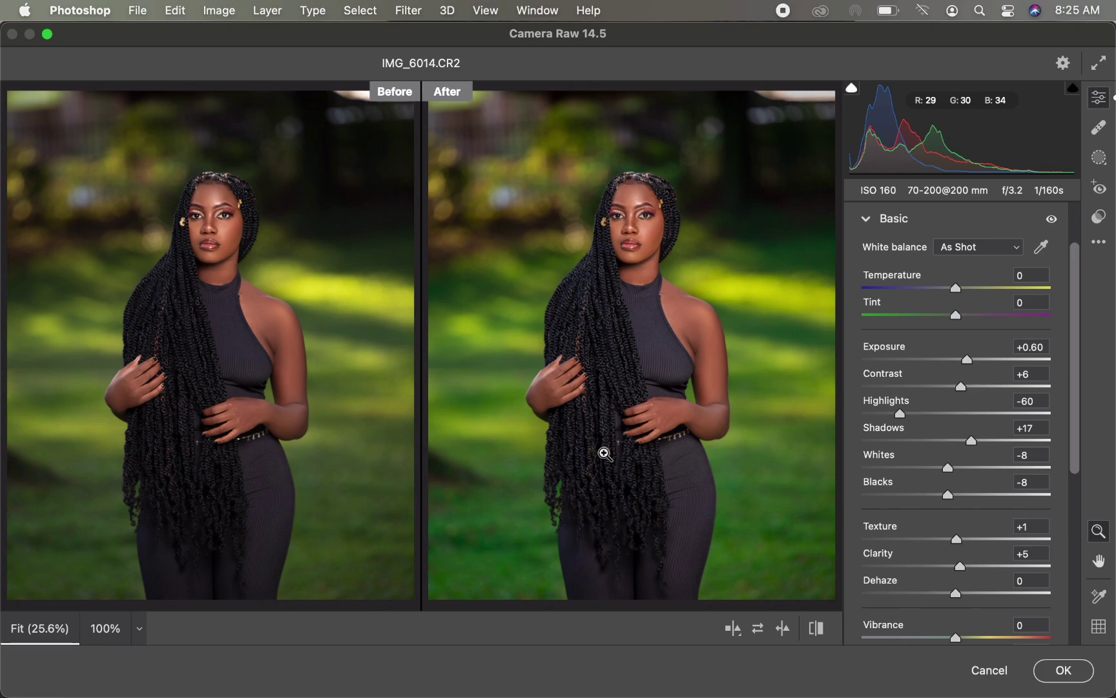
left_click(1062, 670)
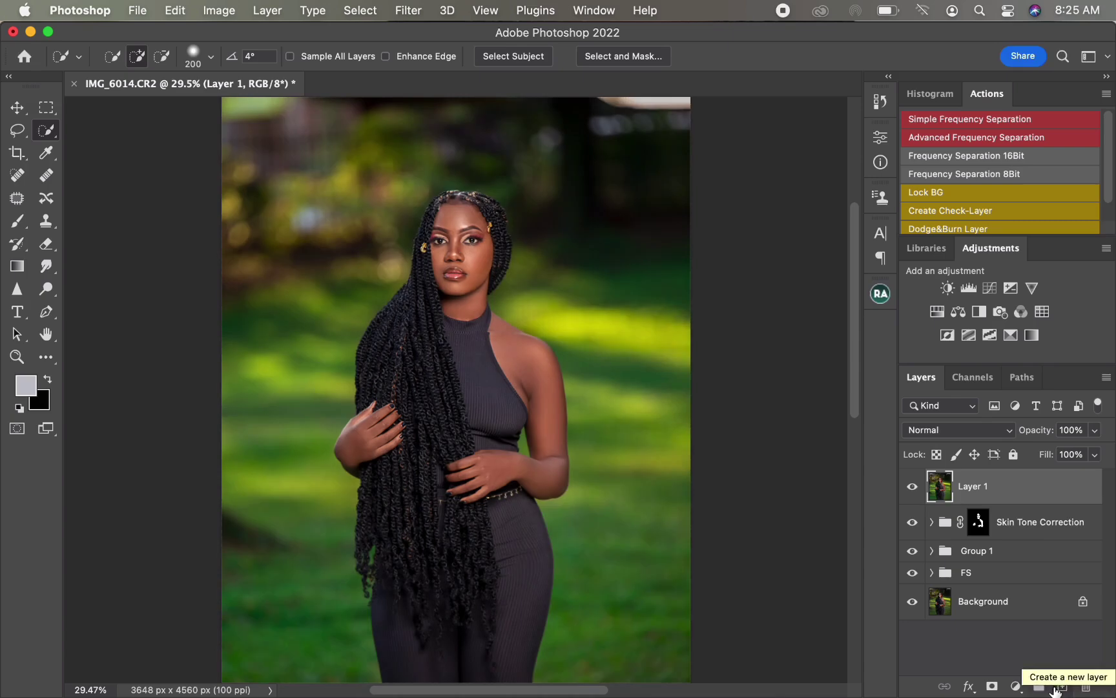
Step: Add a Selective Color adjustment layer and set Reds to Cyan +9, Magenta +2, Yellow +3 and Black +5
left_click(1014, 337)
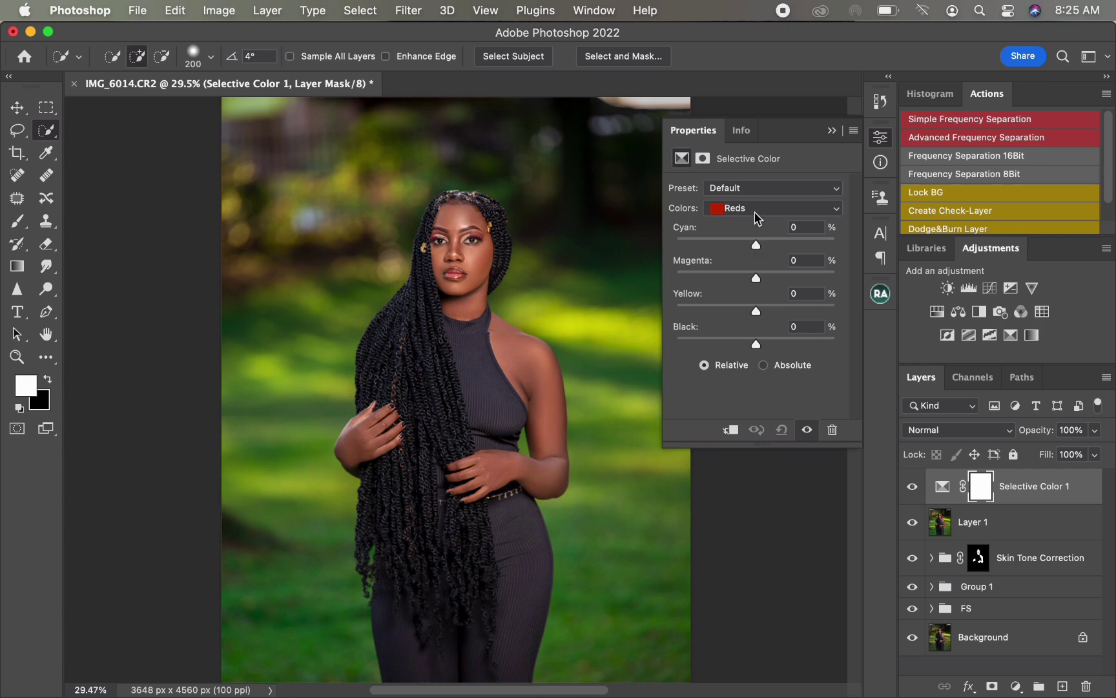
left_click_drag(757, 251, 763, 250)
left_click_drag(758, 282, 759, 282)
left_click_drag(757, 311, 759, 312)
left_click_drag(758, 341, 759, 342)
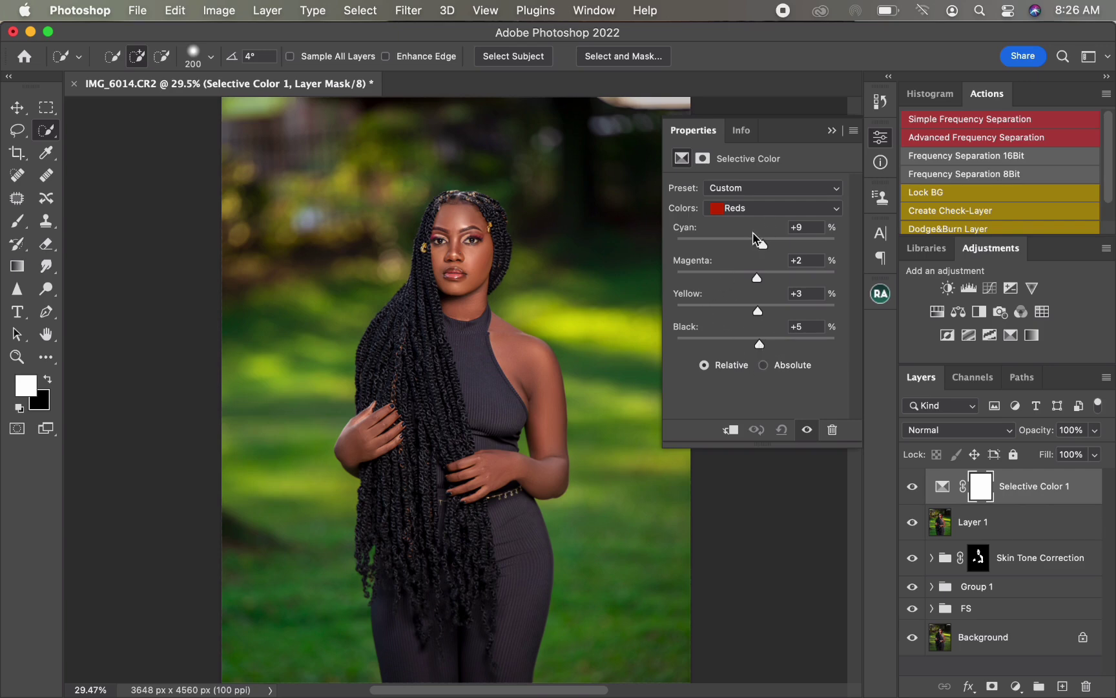
Step: Switch the Selective Color to Greens and set Black to +16
left_click(759, 208)
left_click(740, 245)
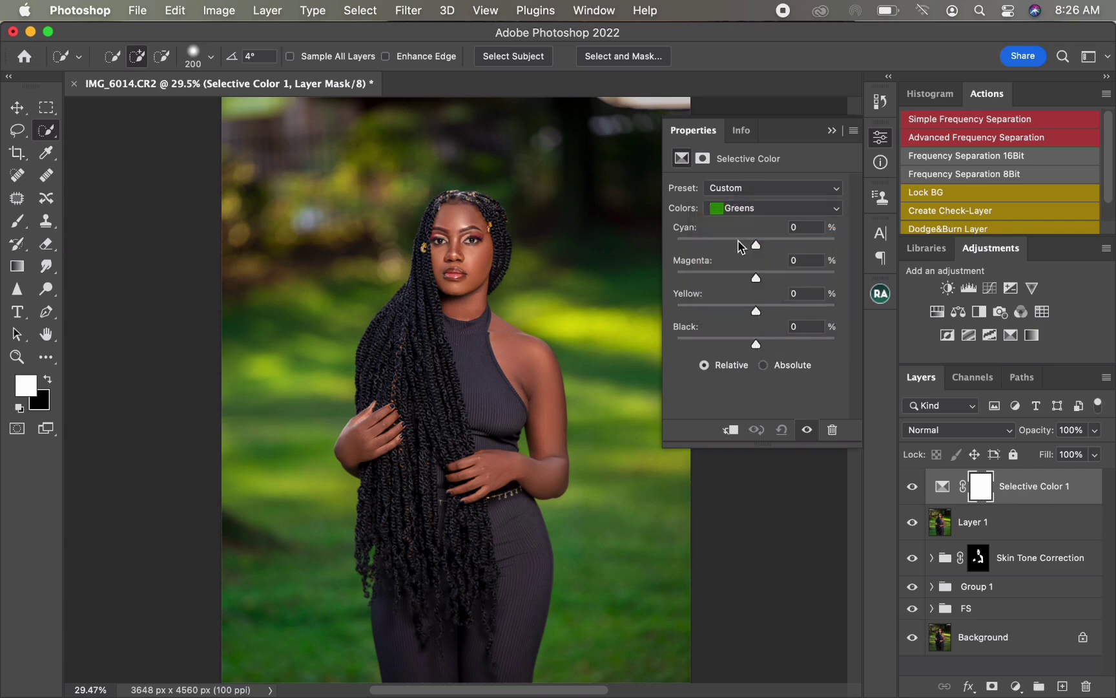
left_click_drag(757, 248, 768, 344)
Step: Switch to Yellows and set Cyan to -9, Yellow to +7 and Black to +13
left_click(762, 208)
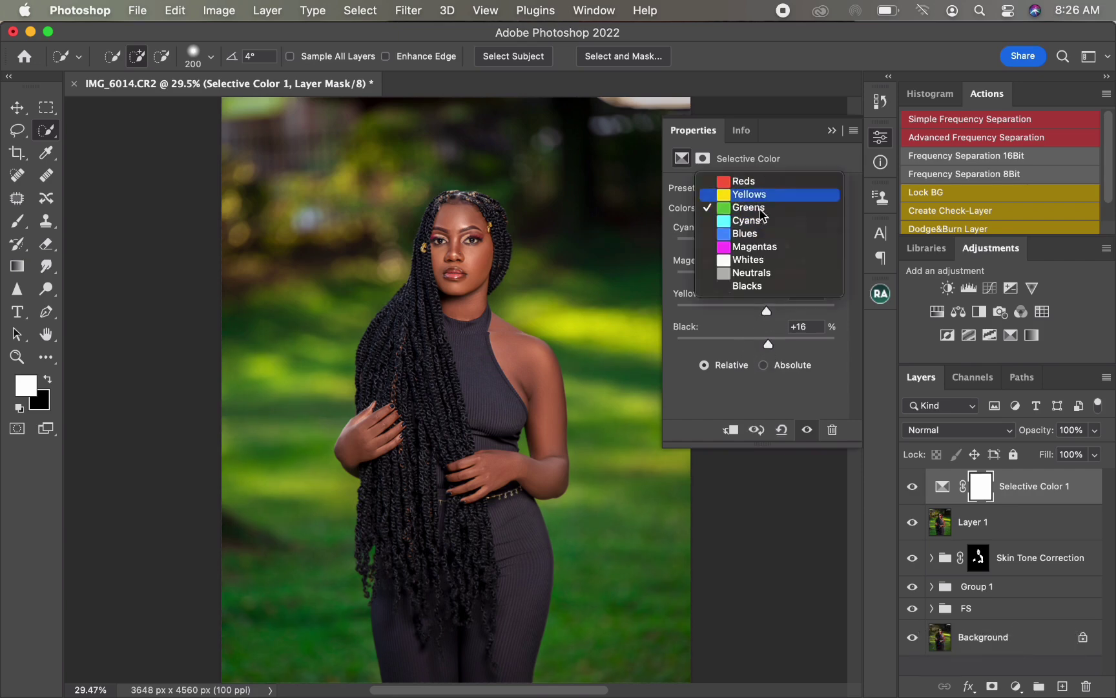
left_click(764, 194)
mouse_move(756, 245)
left_mouse_down()
mouse_move(732, 244)
mouse_move(765, 243)
mouse_move(737, 253)
mouse_move(751, 255)
left_mouse_up()
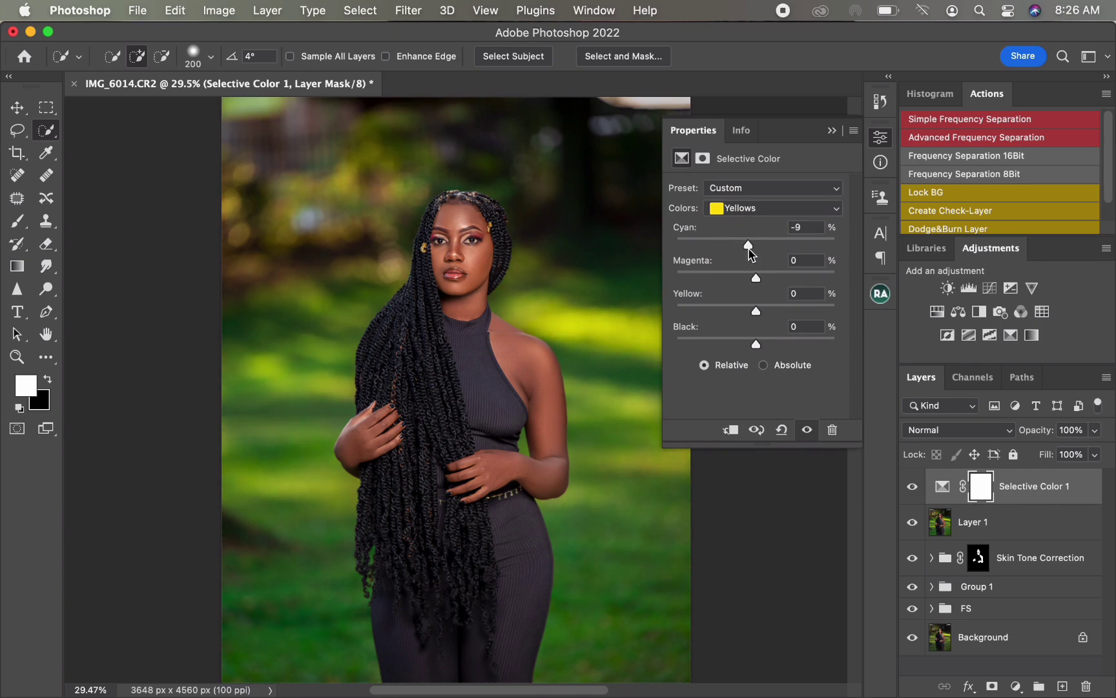
left_click_drag(756, 312, 766, 344)
Step: Switch to Blacks and set Cyan to +2, Yellow to -2 and Black to +2
left_click(767, 210)
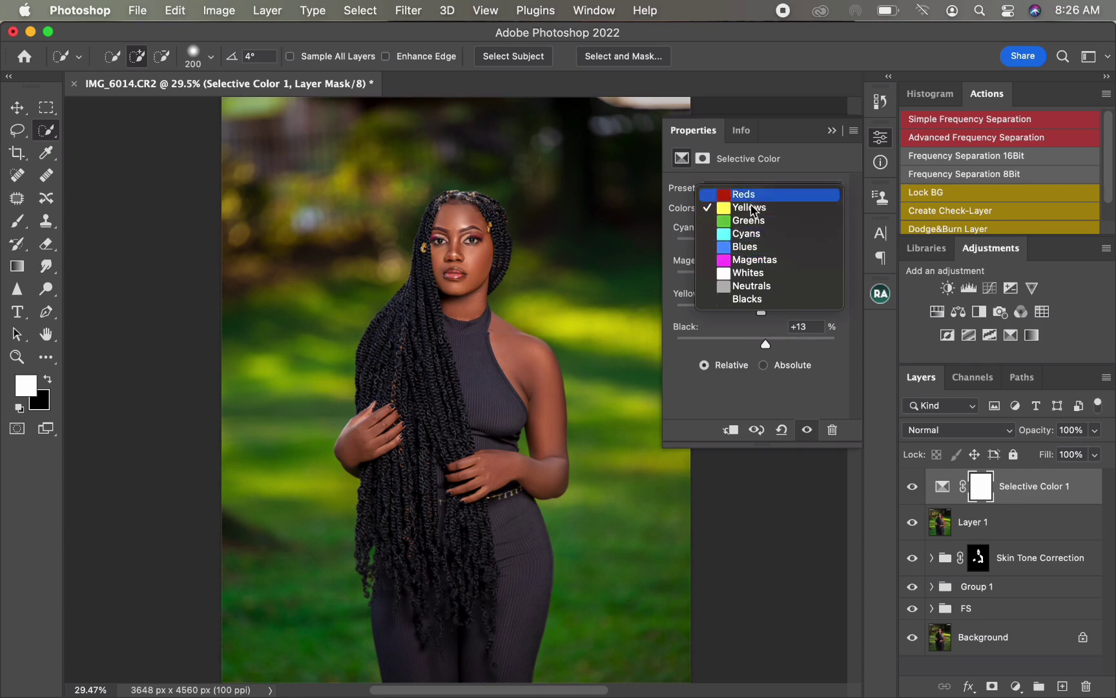
left_click(799, 162)
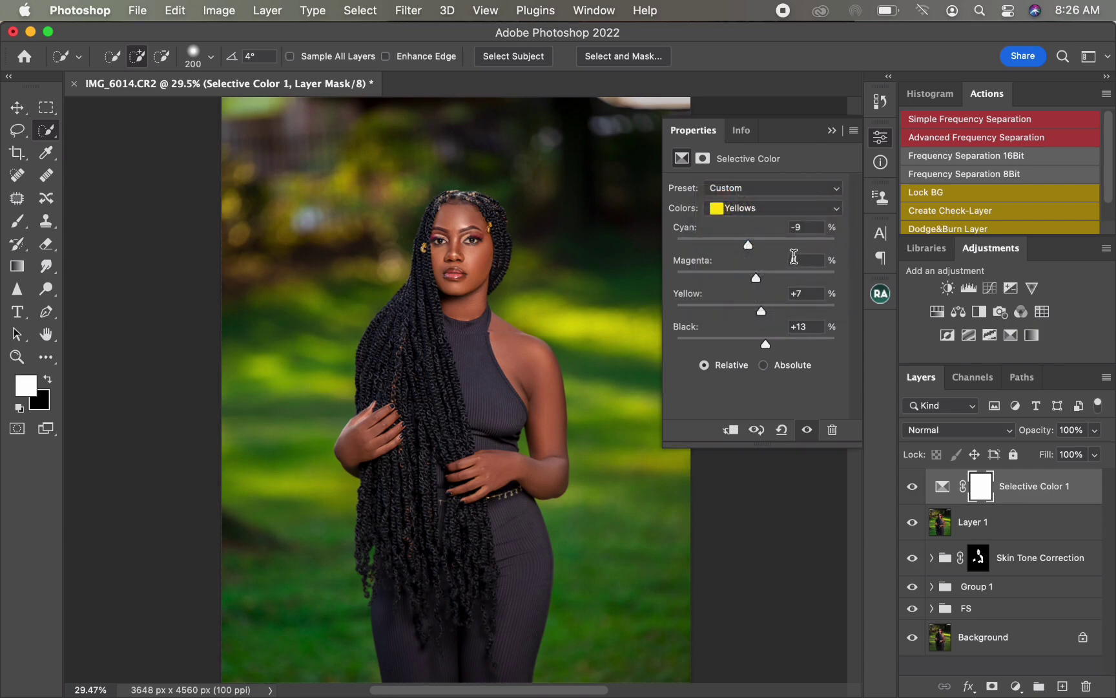
left_click(767, 217)
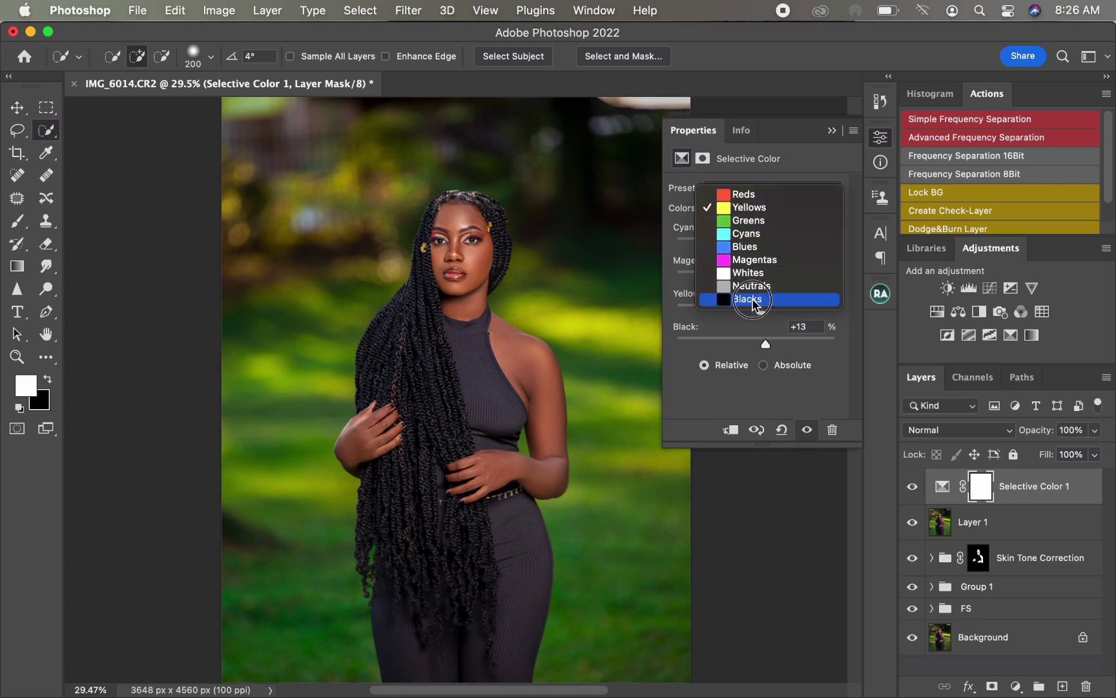
left_click(761, 302)
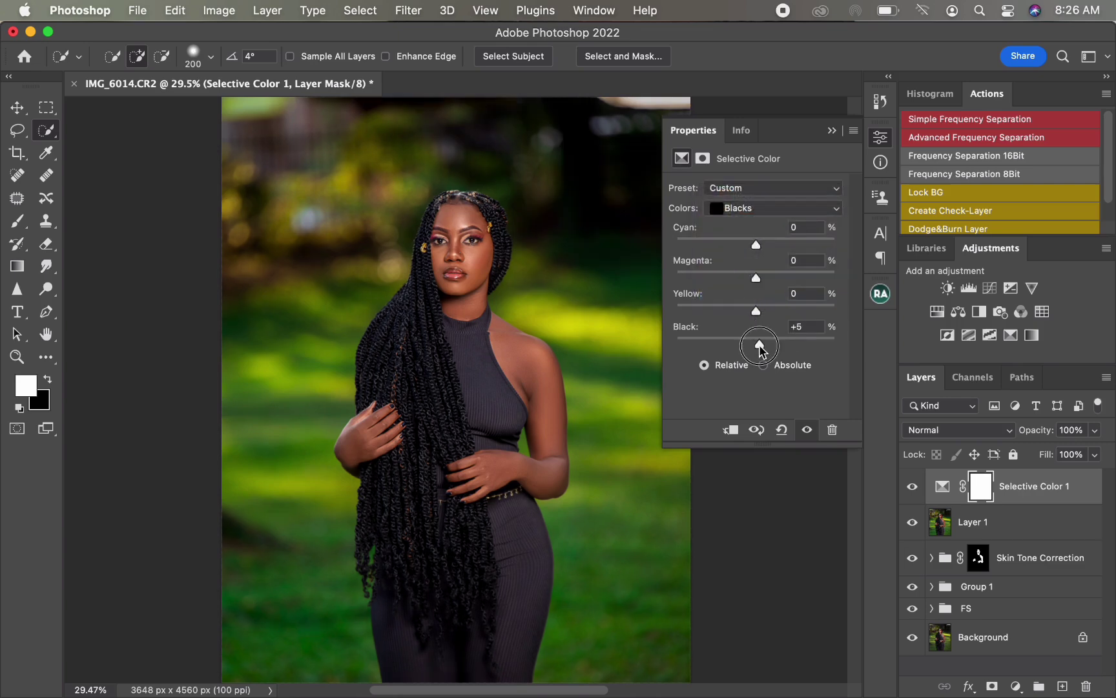
left_click_drag(758, 345, 760, 349)
left_click_drag(755, 244, 756, 245)
left_click_drag(756, 312, 757, 318)
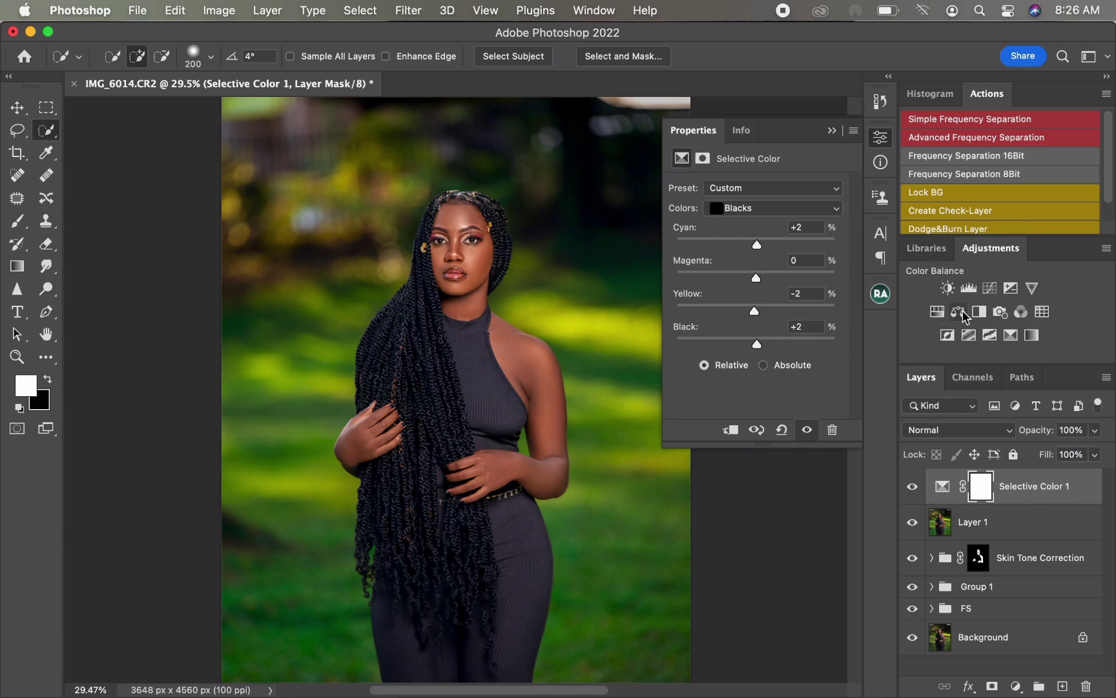
Step: Add a Curves adjustment layer and lift the midpoint slightly to input 126, output 131
left_click(989, 287)
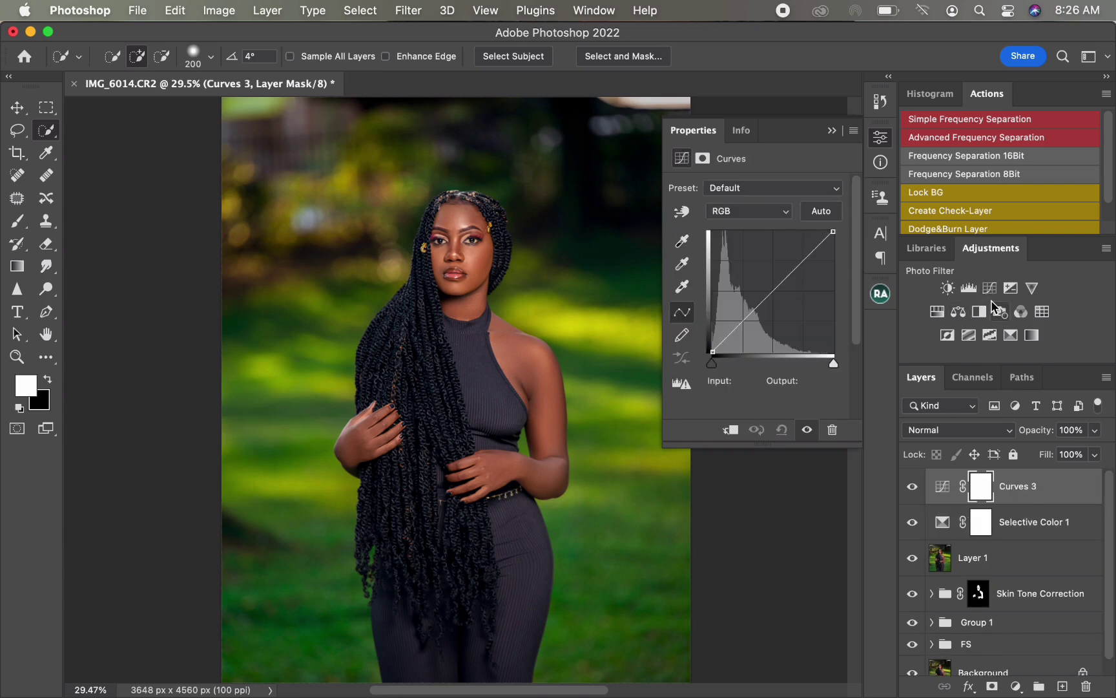
left_click_drag(771, 291, 772, 290)
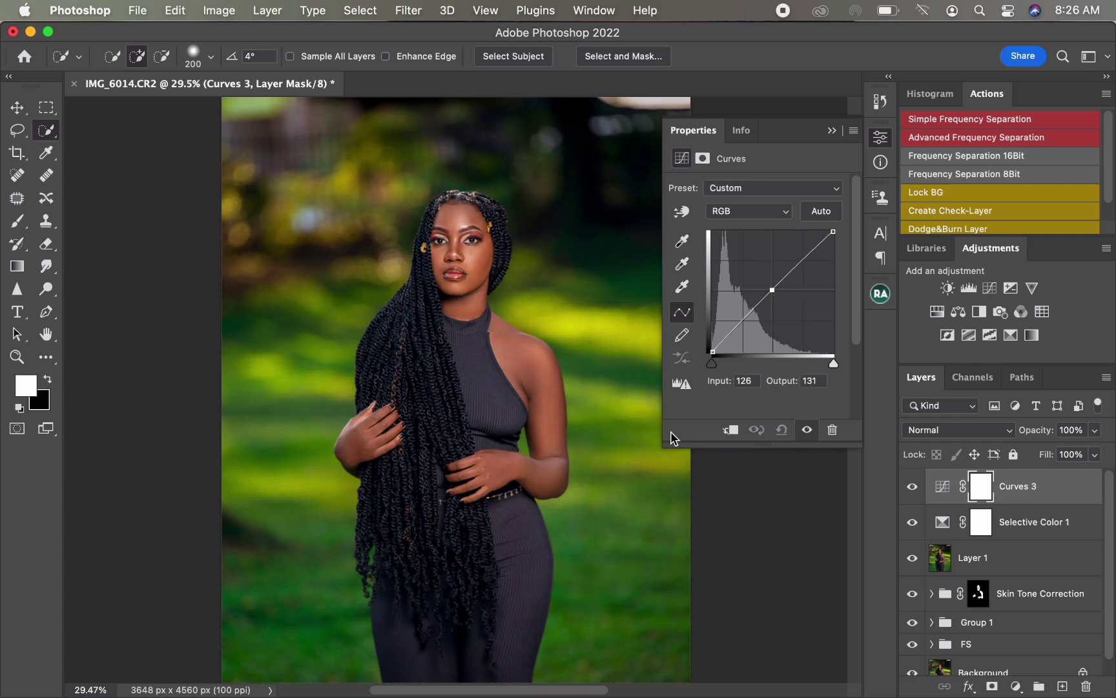
Step: Add a Levels adjustment layer and set the black input to 3 and the white input to 245
left_click(969, 289)
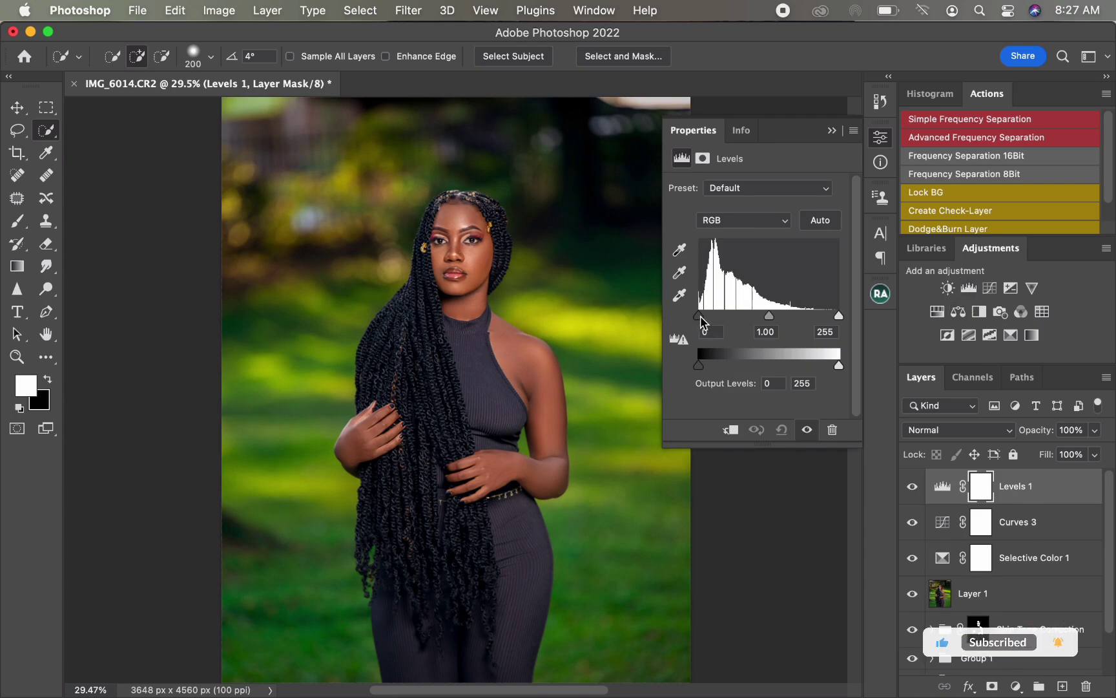
left_click_drag(703, 321, 703, 323)
left_click_drag(838, 317, 834, 319)
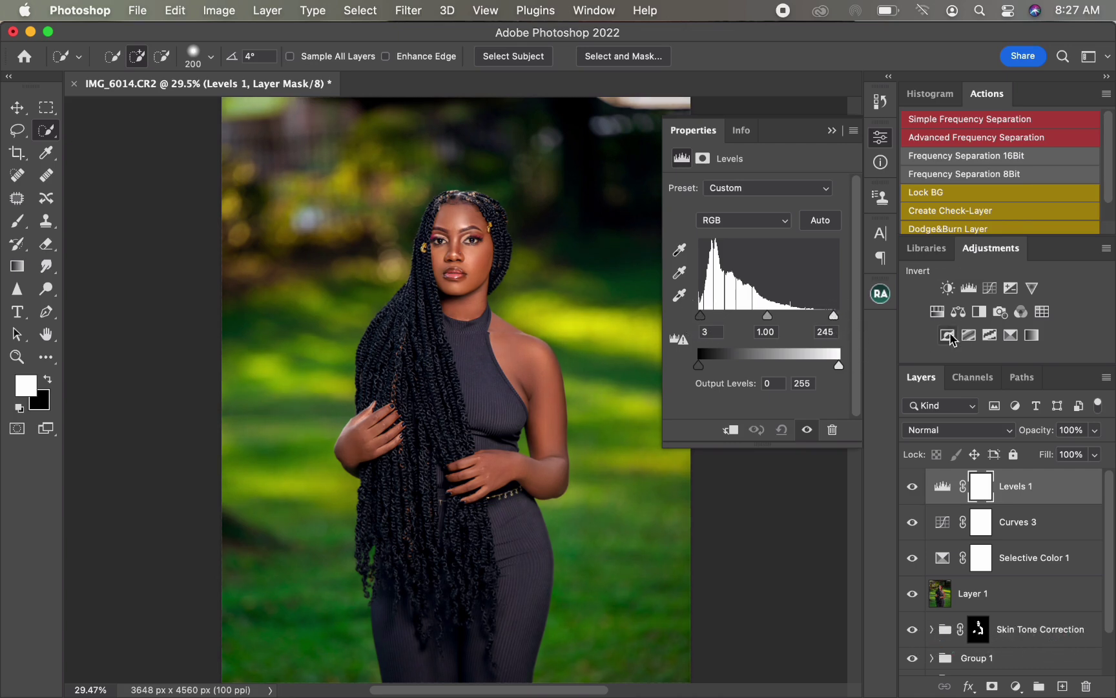
Step: Add a Color Balance adjustment layer, switch the tone to Shadows and set Cyan–Red to -1
left_click(959, 313)
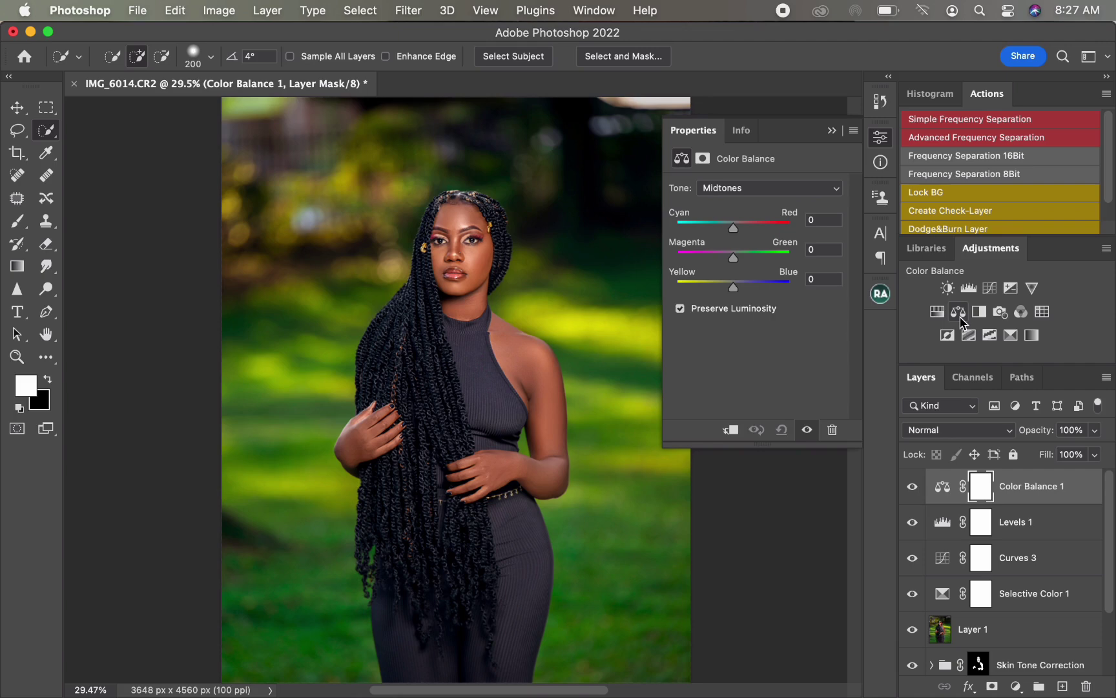
left_click(752, 187)
left_click(743, 171)
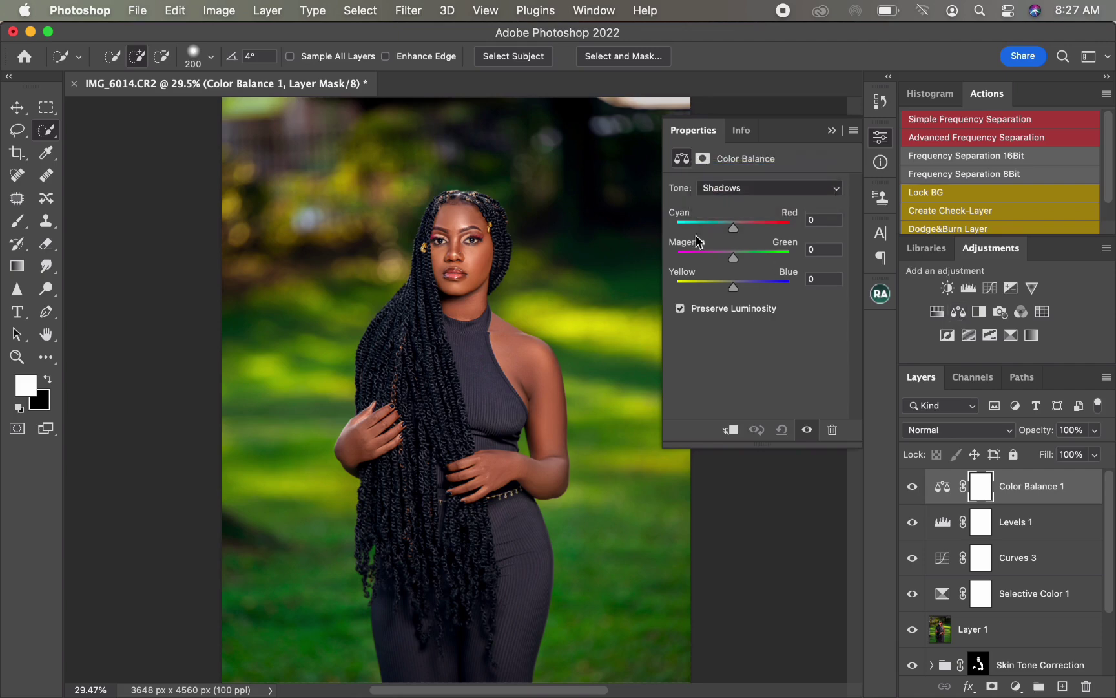
left_click_drag(735, 234, 735, 234)
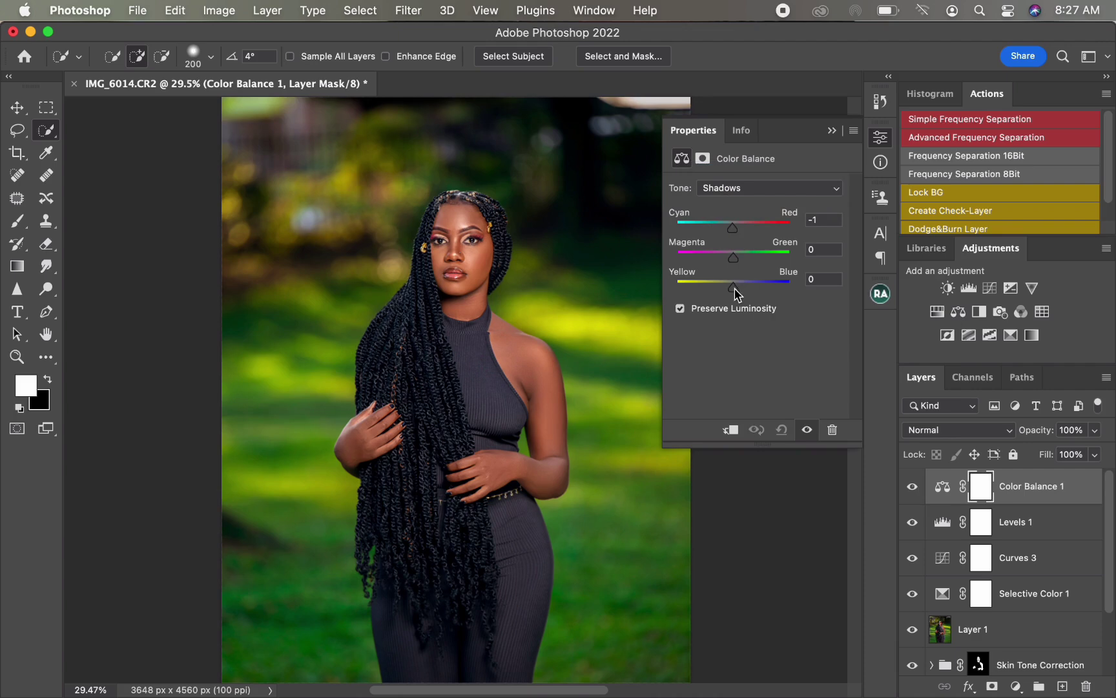
left_click_drag(737, 294, 735, 292)
Step: Switch the Color Balance tone to Midtones, nudge the Cyan–Red and Yellow–Blue sliders, and collapse the properties panel
left_click(749, 189)
left_click(748, 205)
left_click_drag(735, 233, 735, 233)
left_click_drag(733, 288, 733, 289)
left_click(834, 131)
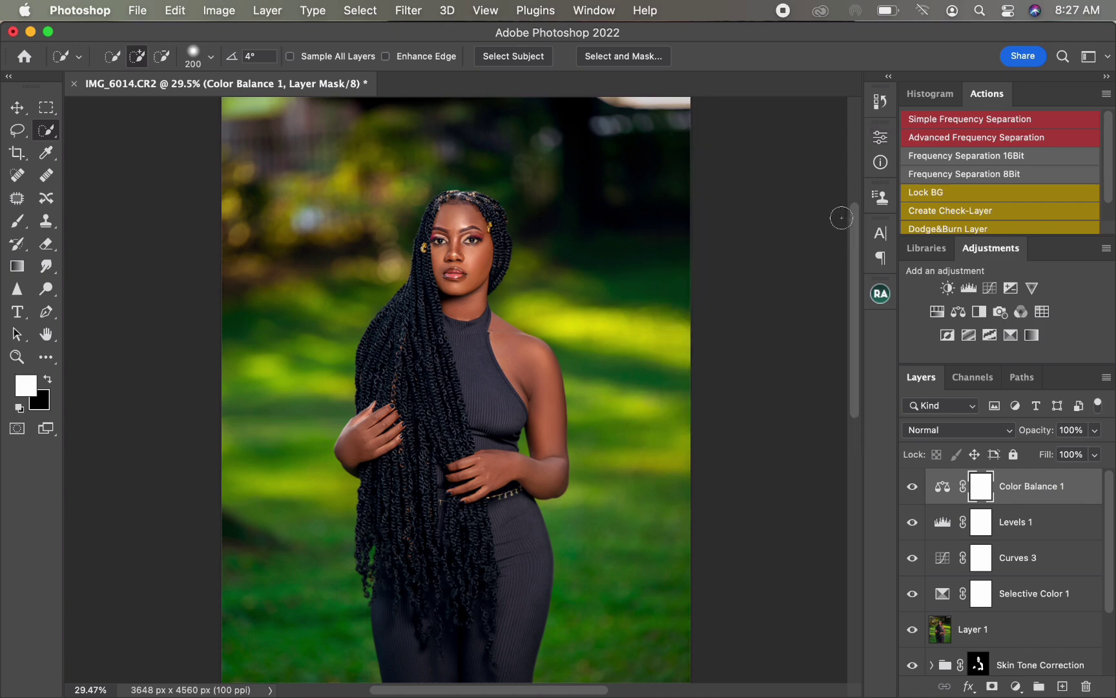
Step: Select the four new adjustment layers and put them into a new group
left_click(1075, 606, "shift")
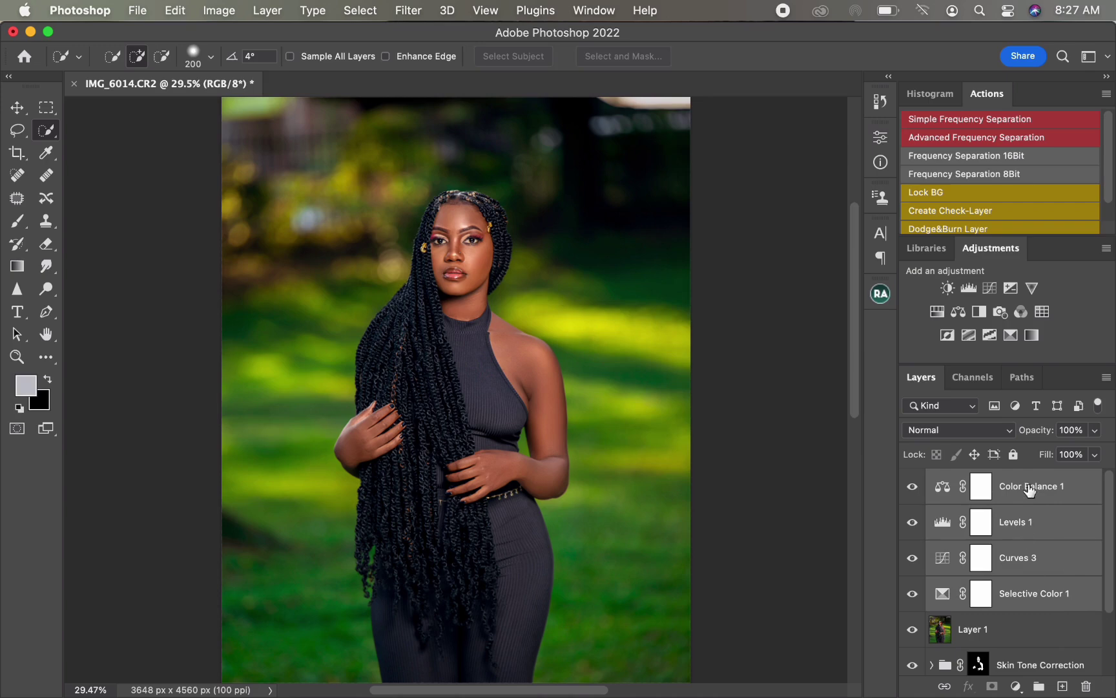
left_click_drag(1033, 599, 1039, 684)
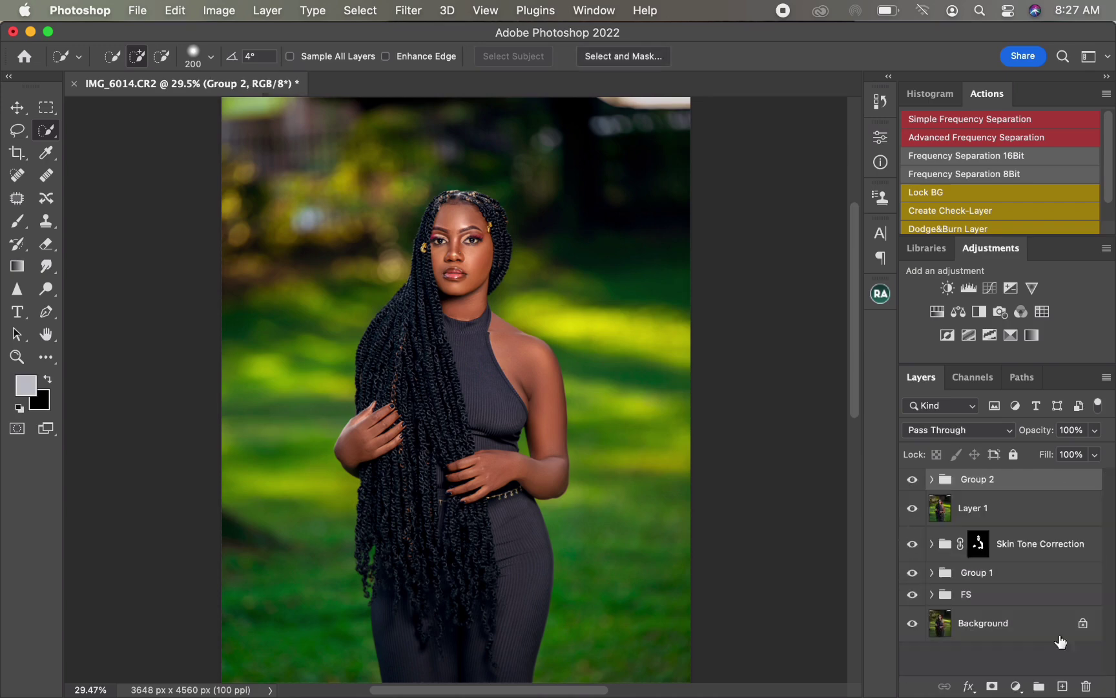
Step: Rename the new group as Color grade
double_click(978, 478)
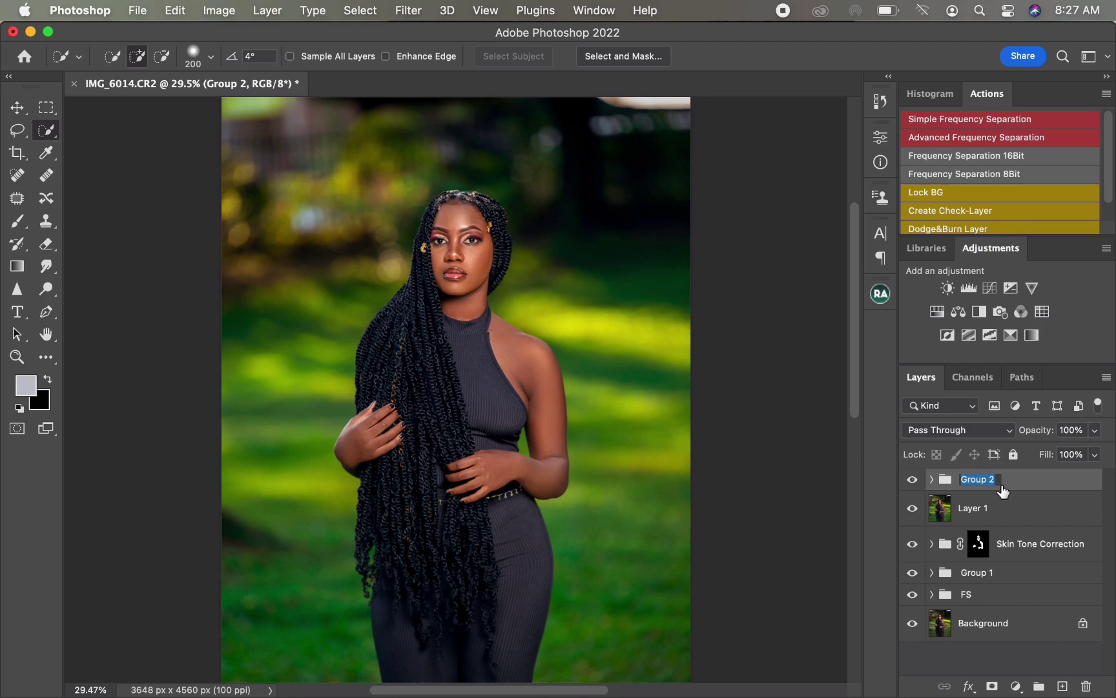
type("Color grade")
key("Return")
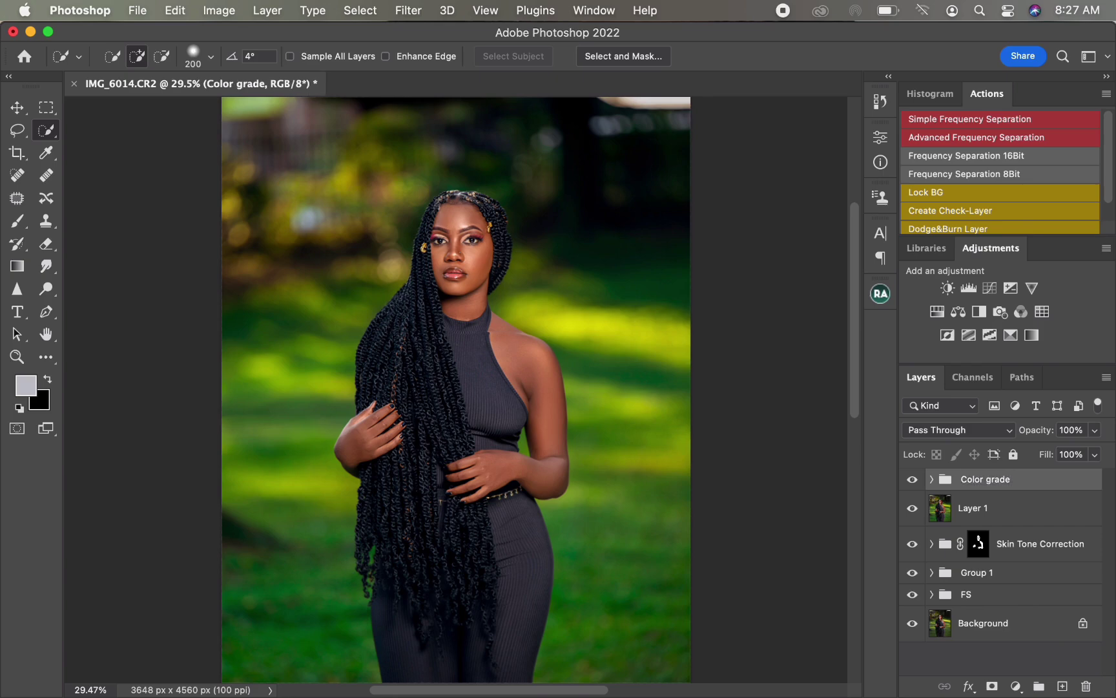
Step: Toggle the Color grade group's visibility to compare before and after
left_click(912, 479)
left_click(913, 481)
left_click_drag(911, 483, 912, 509)
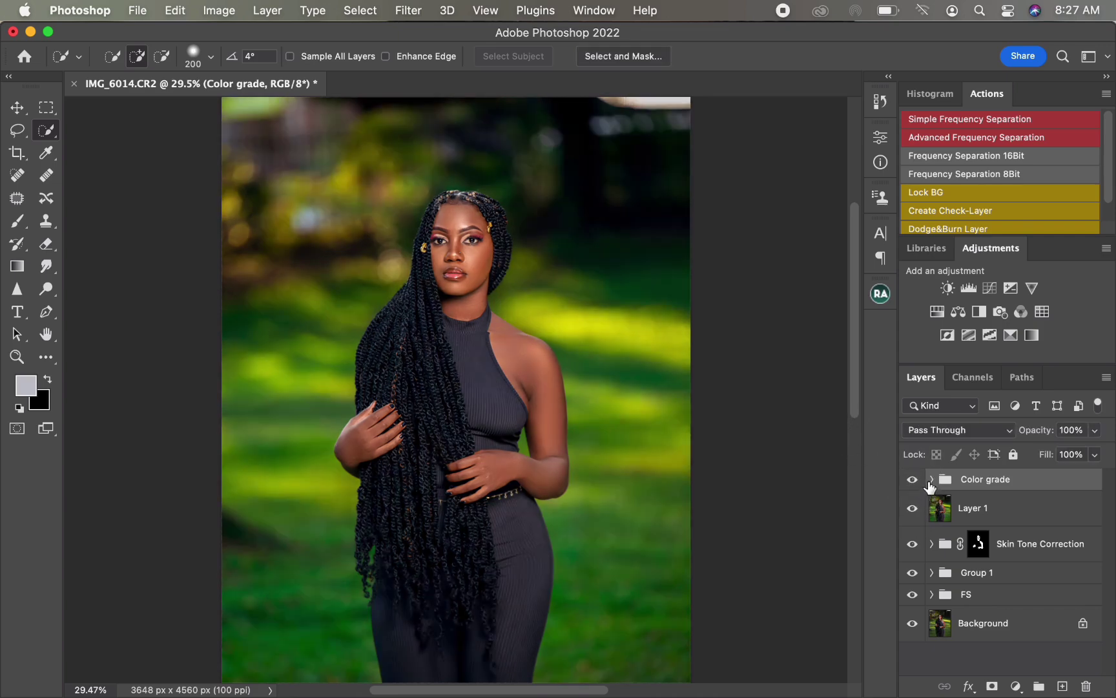